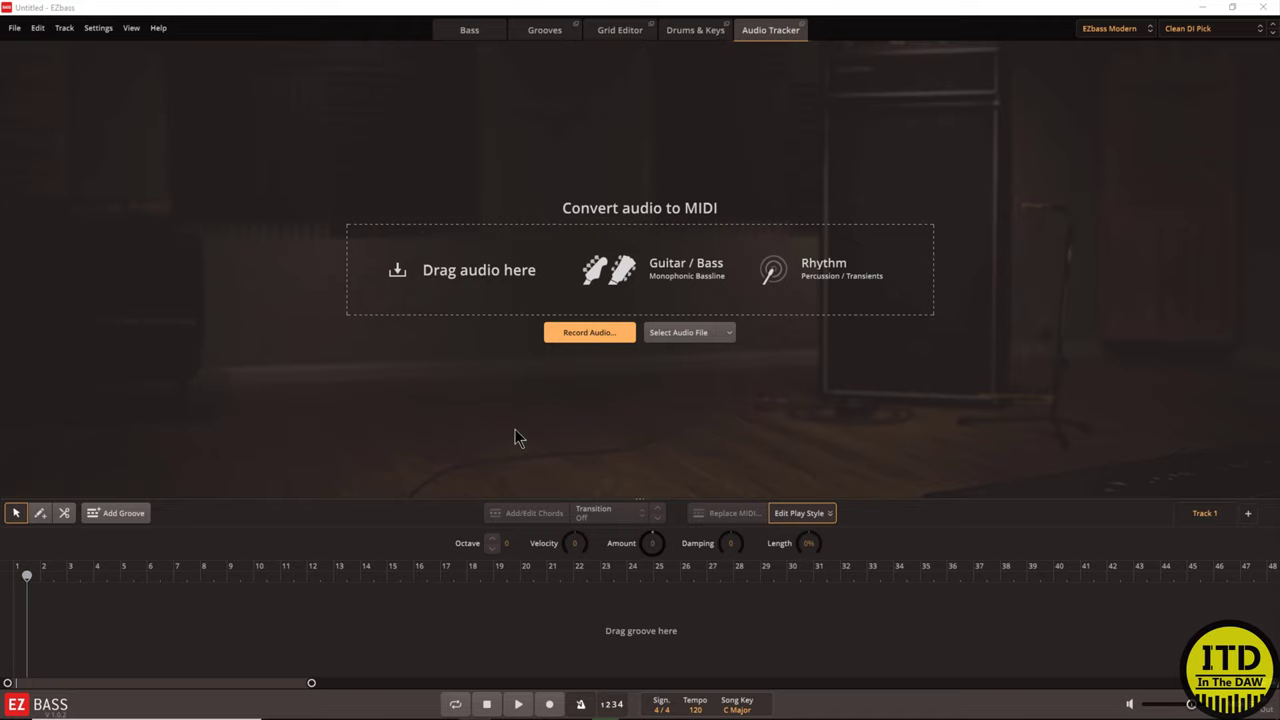
- Start a new audio recording session from the audio-to-MIDI conversion page
left_click(473, 32)
left_click(766, 33)
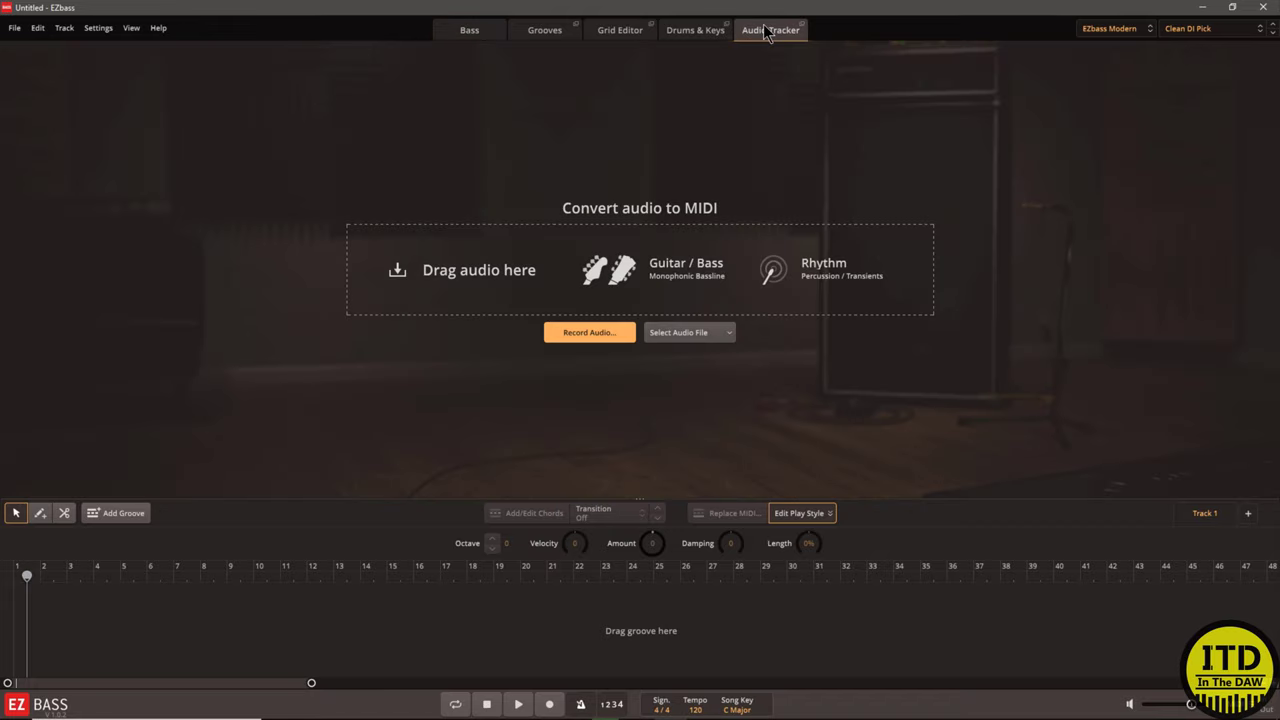
left_click(576, 334)
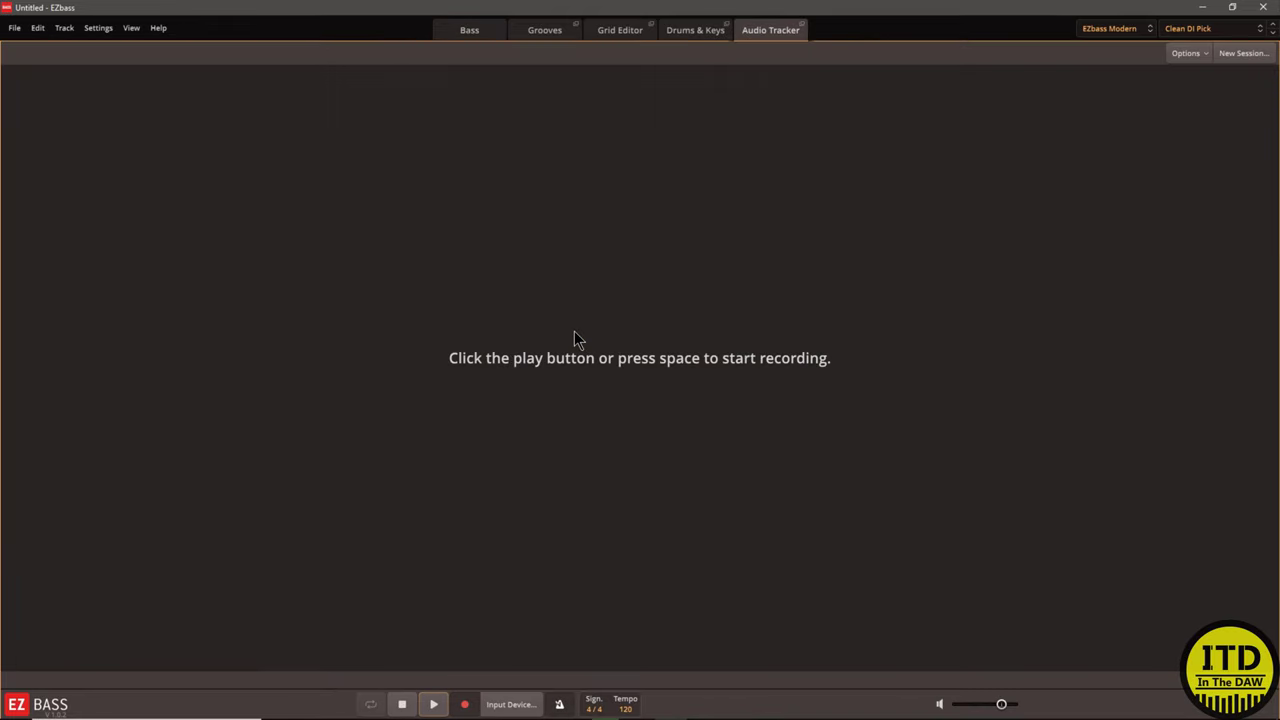
- Set the recording input channels to stereo, channels 31 and 32, and apply
left_click(508, 705)
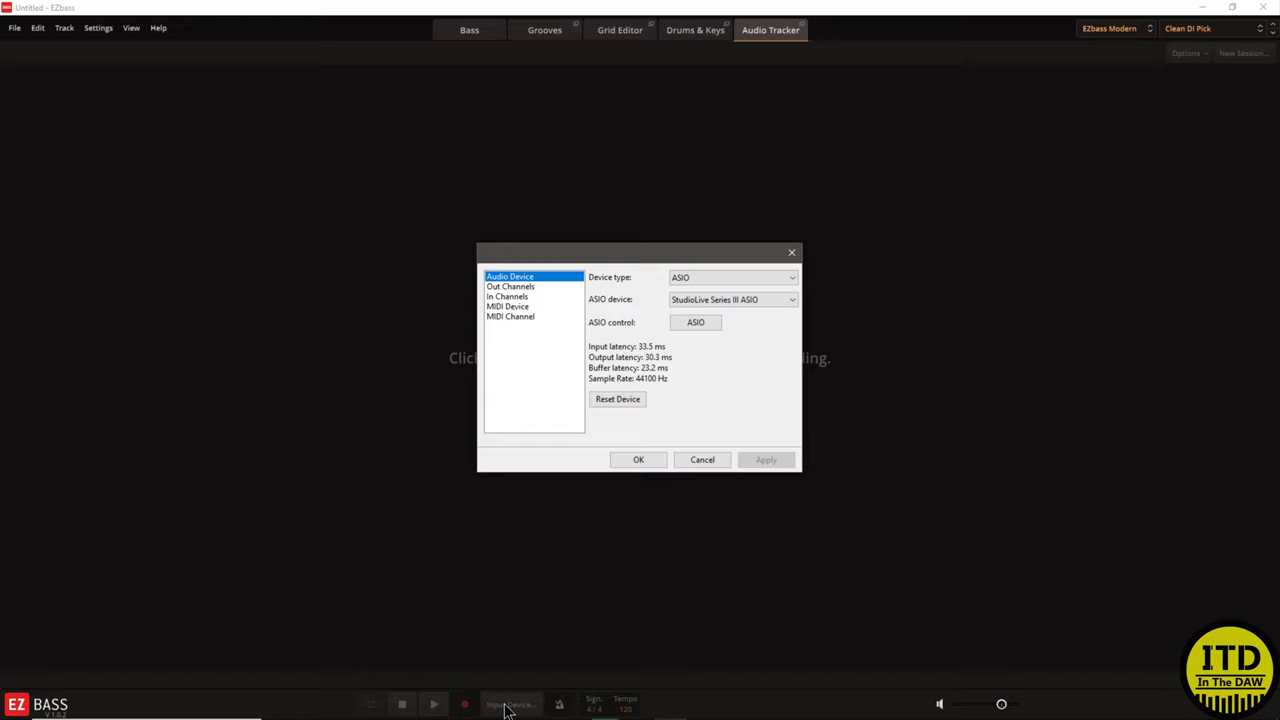
left_click(510, 287)
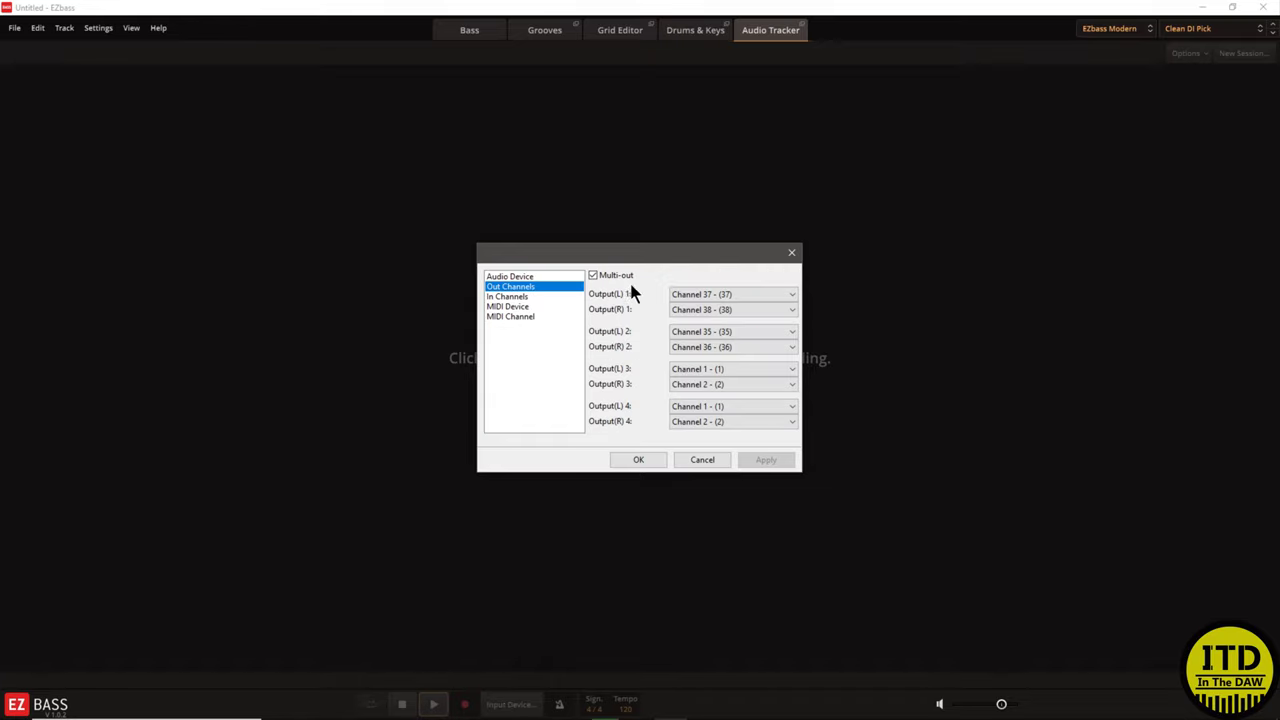
left_click(512, 277)
left_click(510, 296)
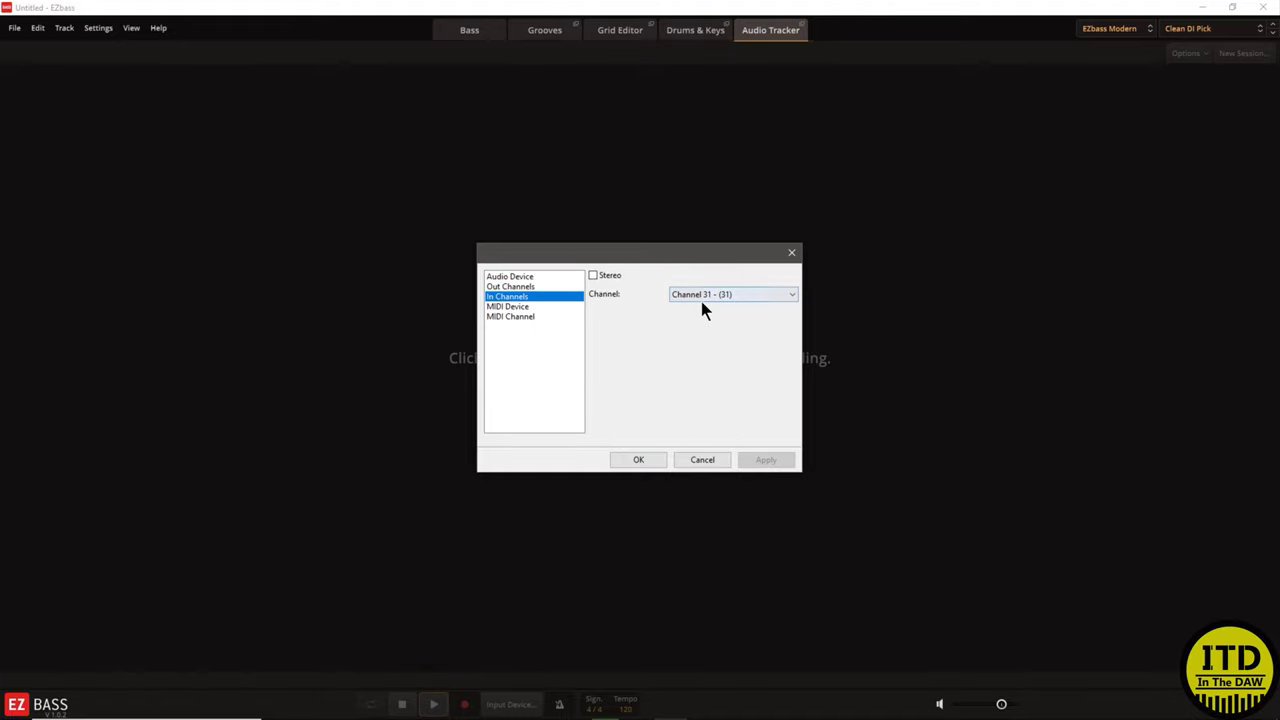
left_click(603, 276)
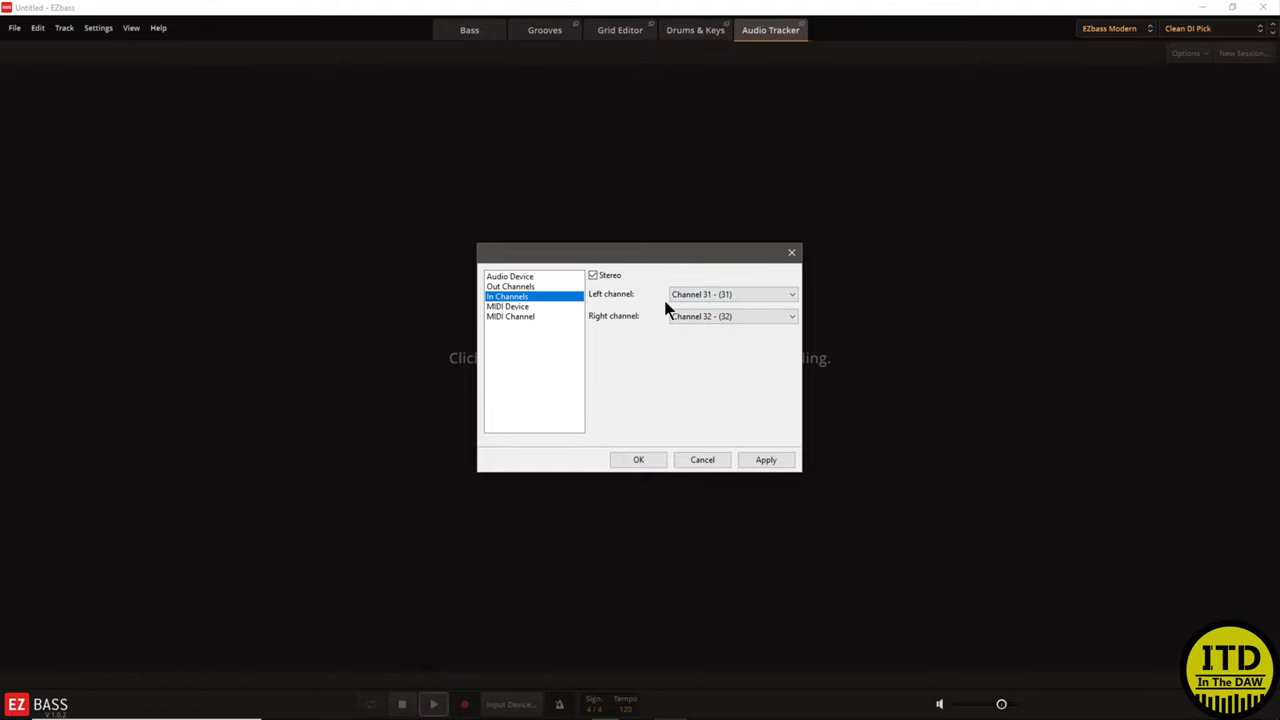
left_click(757, 459)
left_click(653, 459)
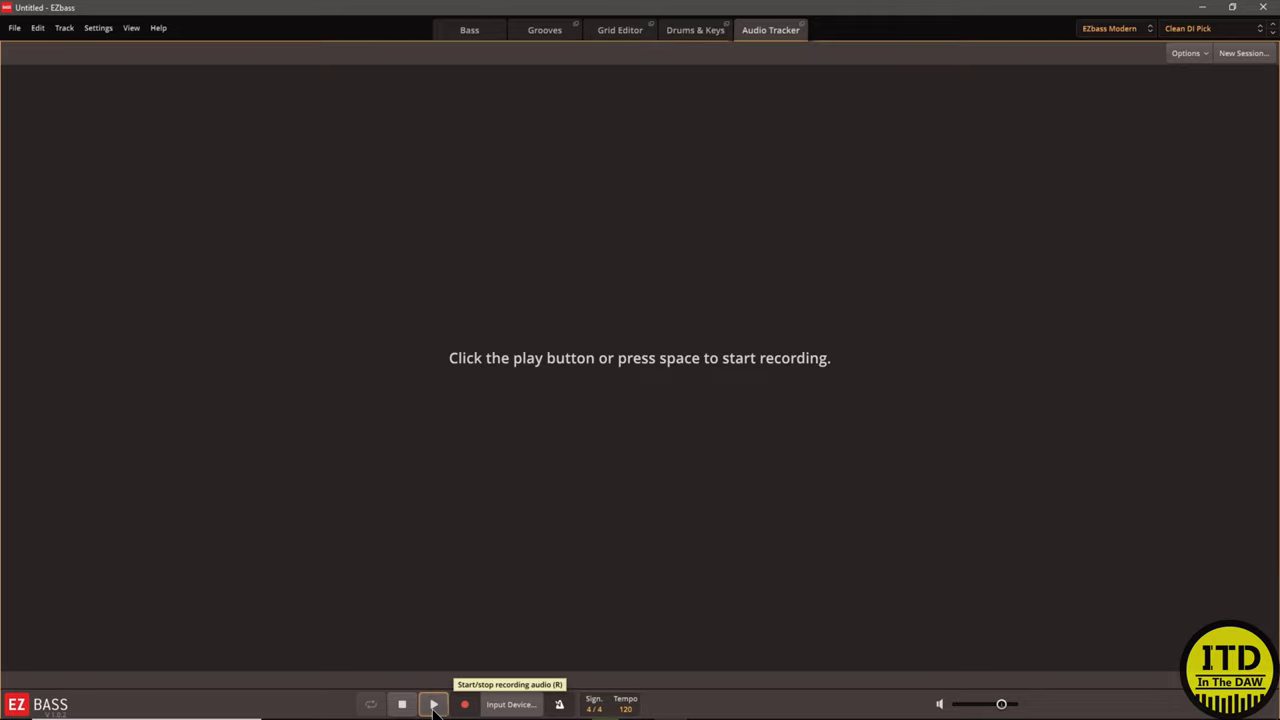
- Record a DI guitar take, then stop to bring up Tracker Session Setup at 120 BPM
left_click(466, 706)
left_click(466, 706)
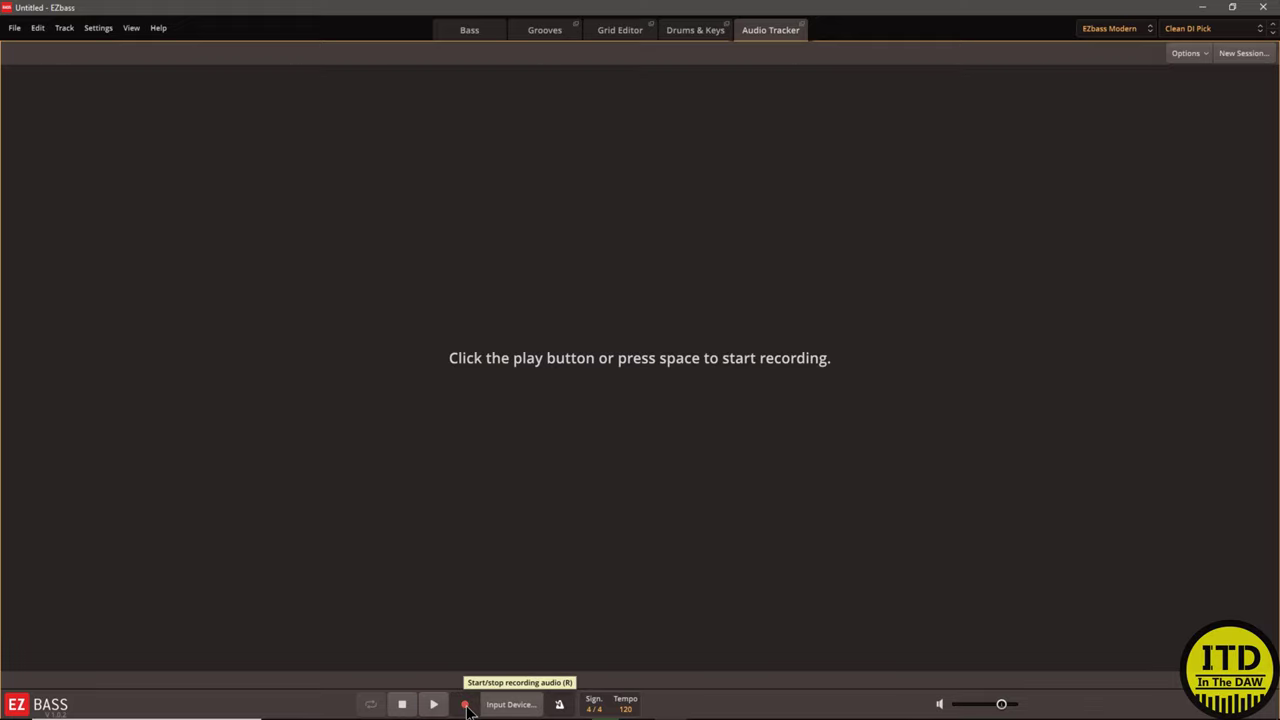
key("space")
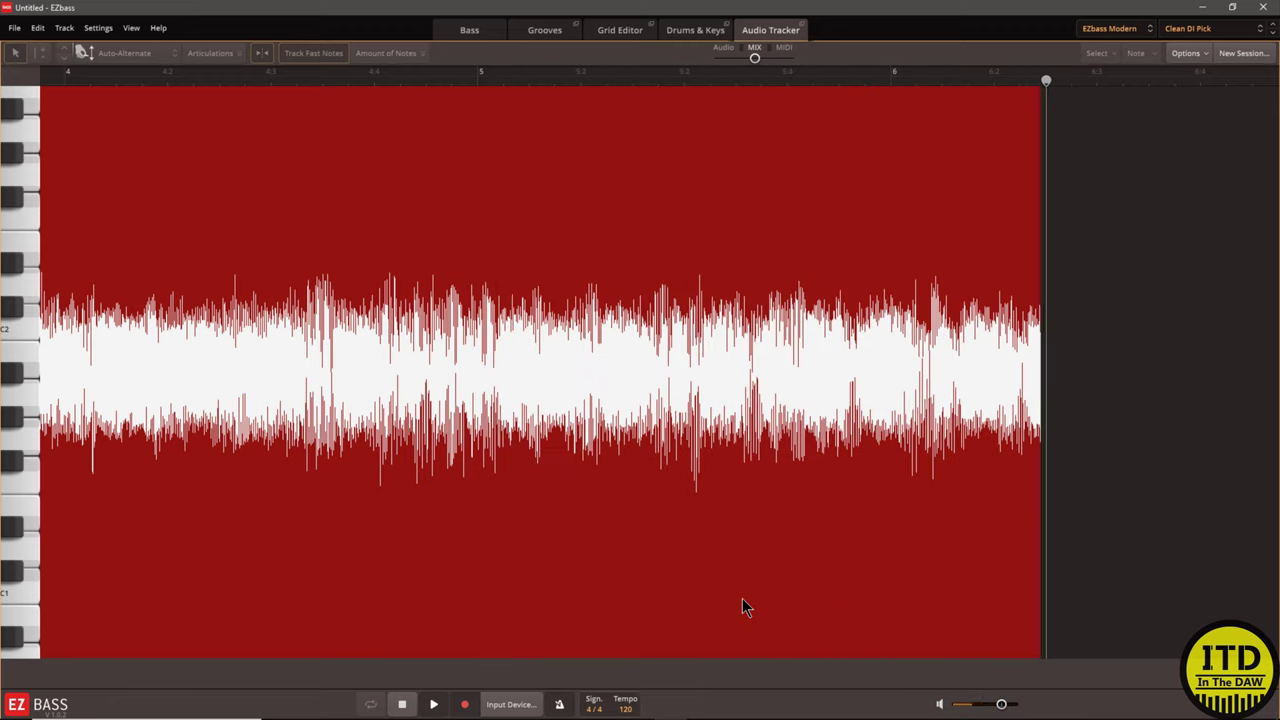
key("space")
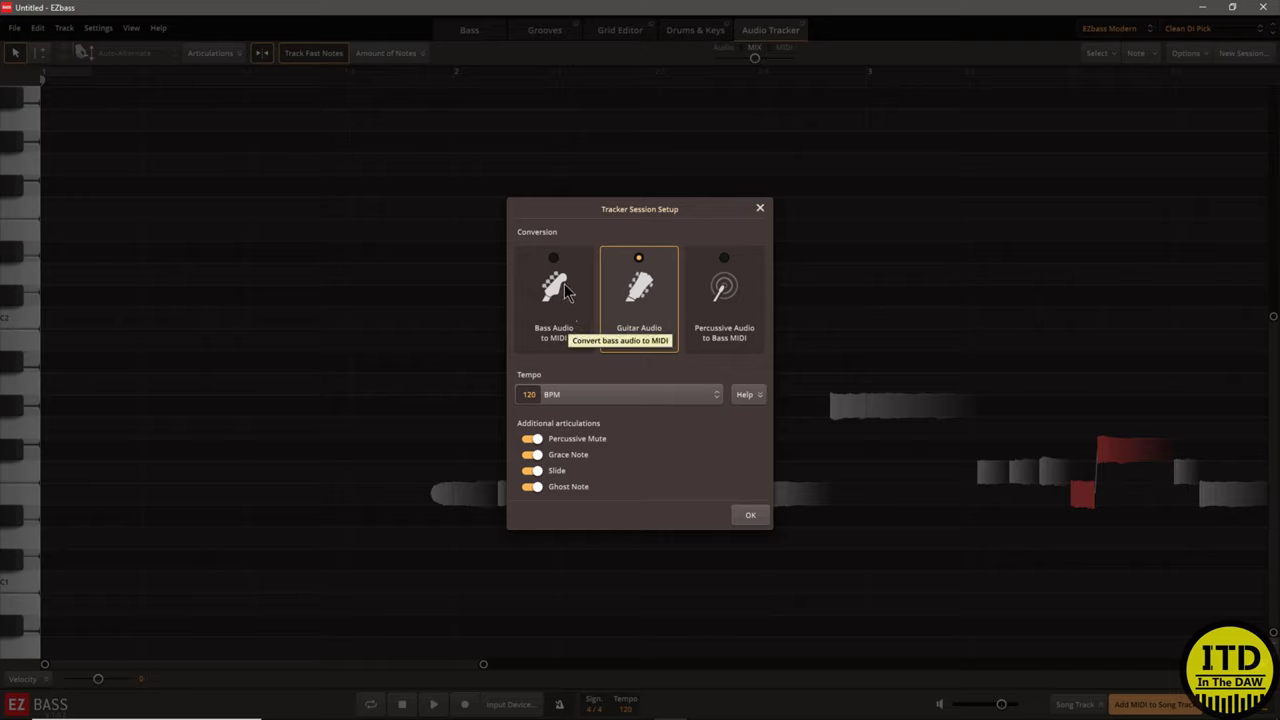
- After comparing Bass and Percussive options, keep Guitar Audio to Bass MIDI and convert the take
left_click(564, 288)
left_click(646, 304)
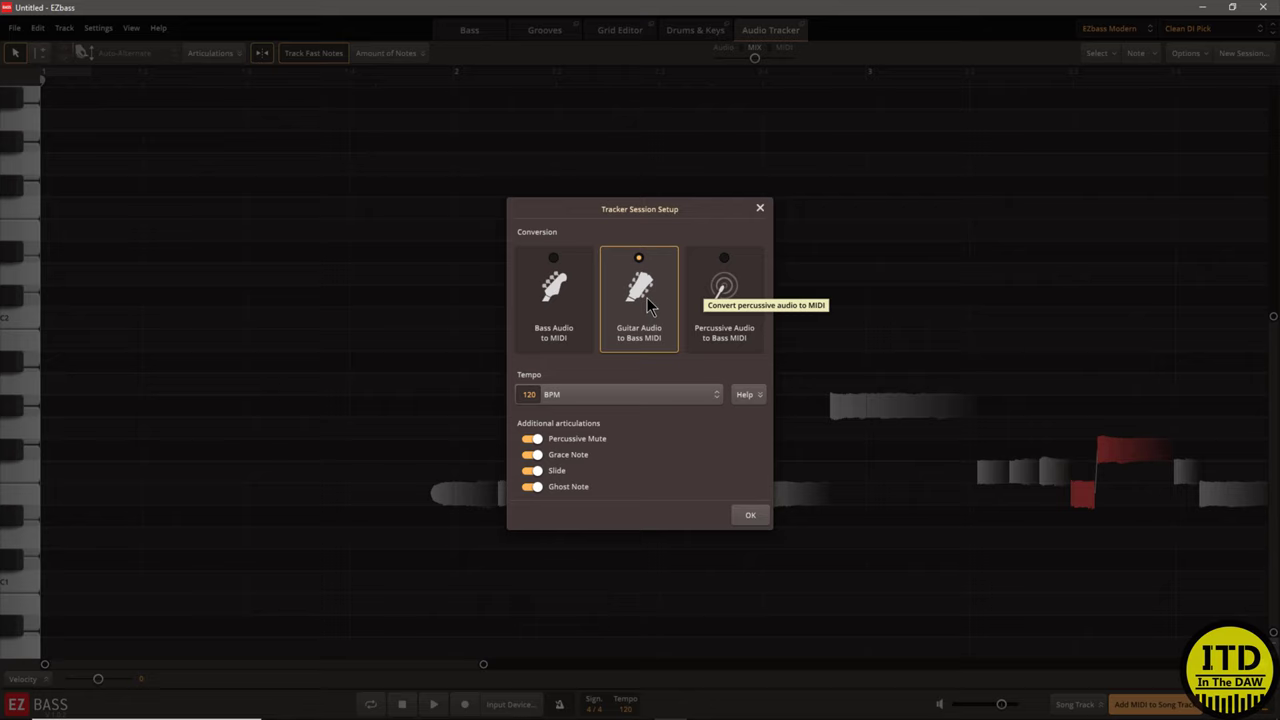
left_click(726, 282)
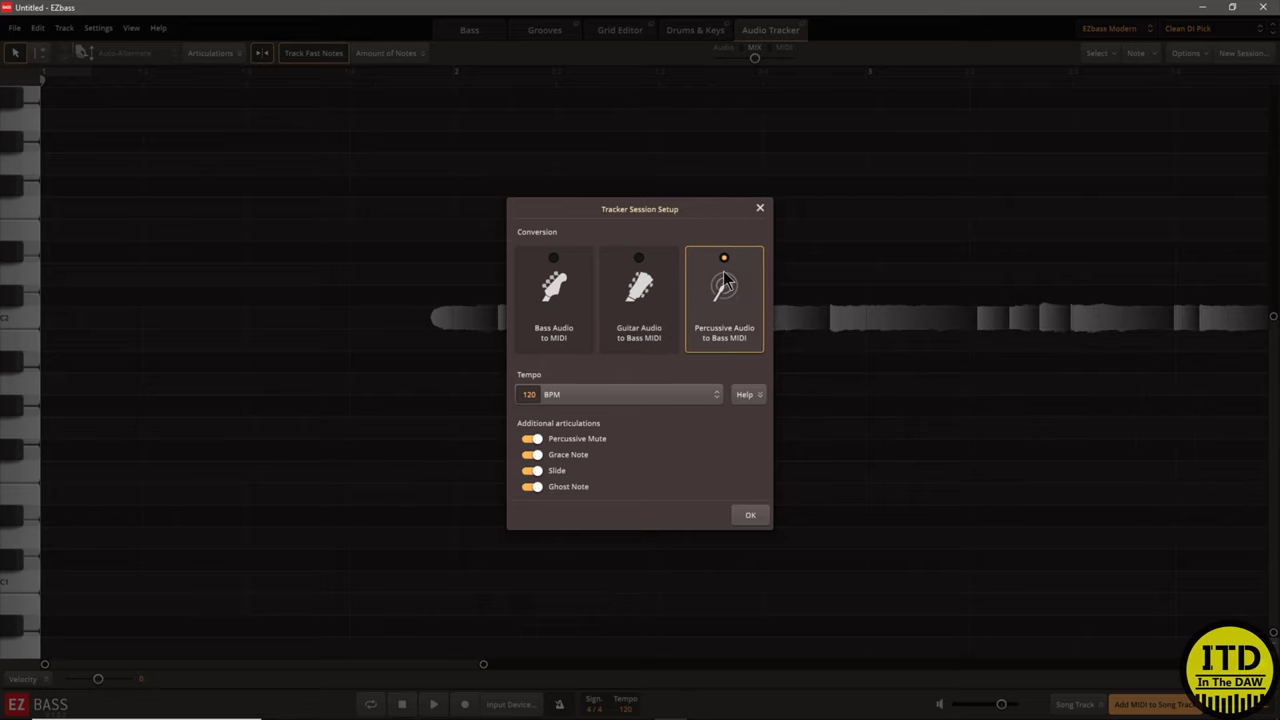
left_click(656, 312)
left_click(747, 512)
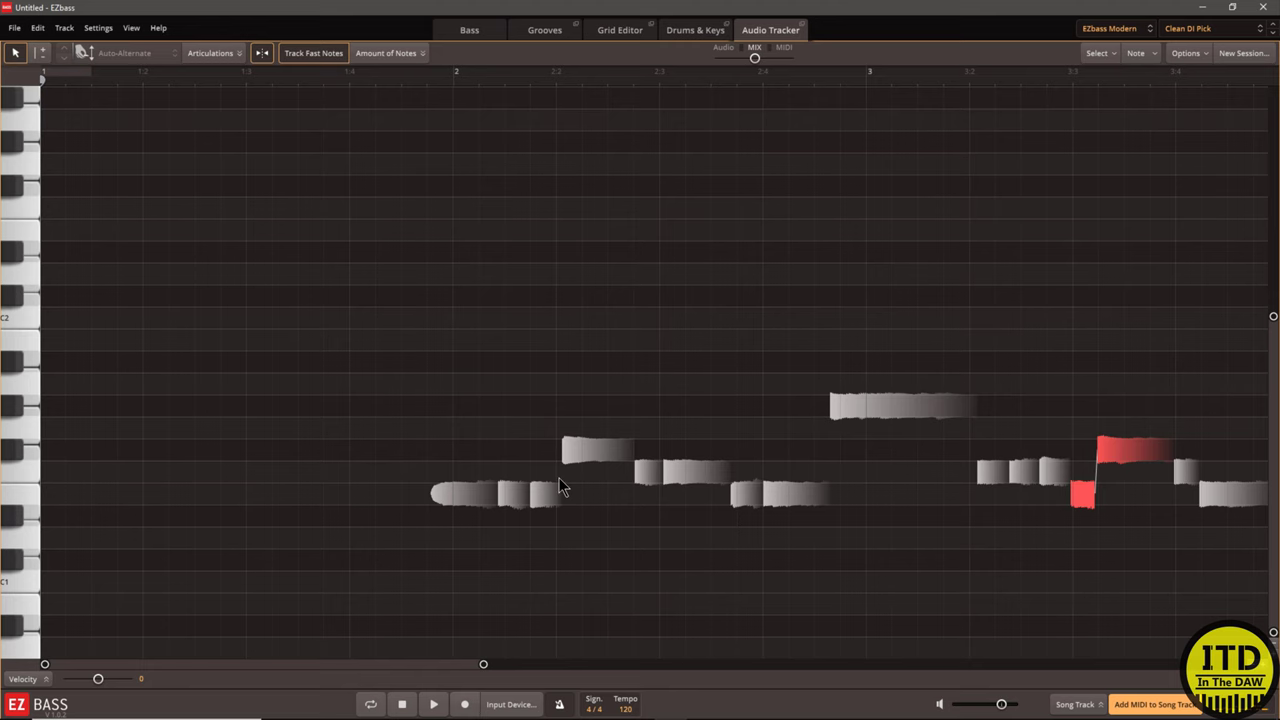
key("space")
left_click(559, 477)
mouse_move(590, 450)
left_mouse_down()
mouse_move(590, 495)
mouse_move(591, 447)
left_mouse_up()
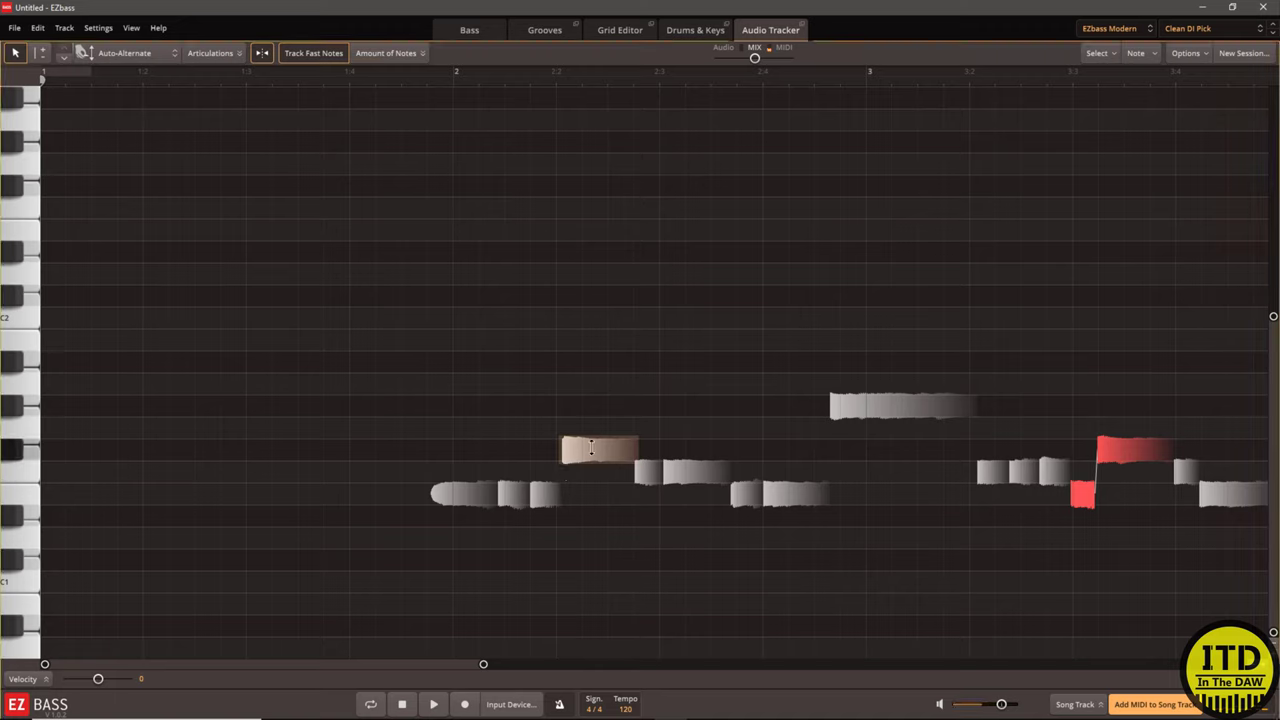
mouse_move(696, 478)
left_mouse_down()
mouse_move(696, 432)
mouse_move(695, 492)
left_mouse_up()
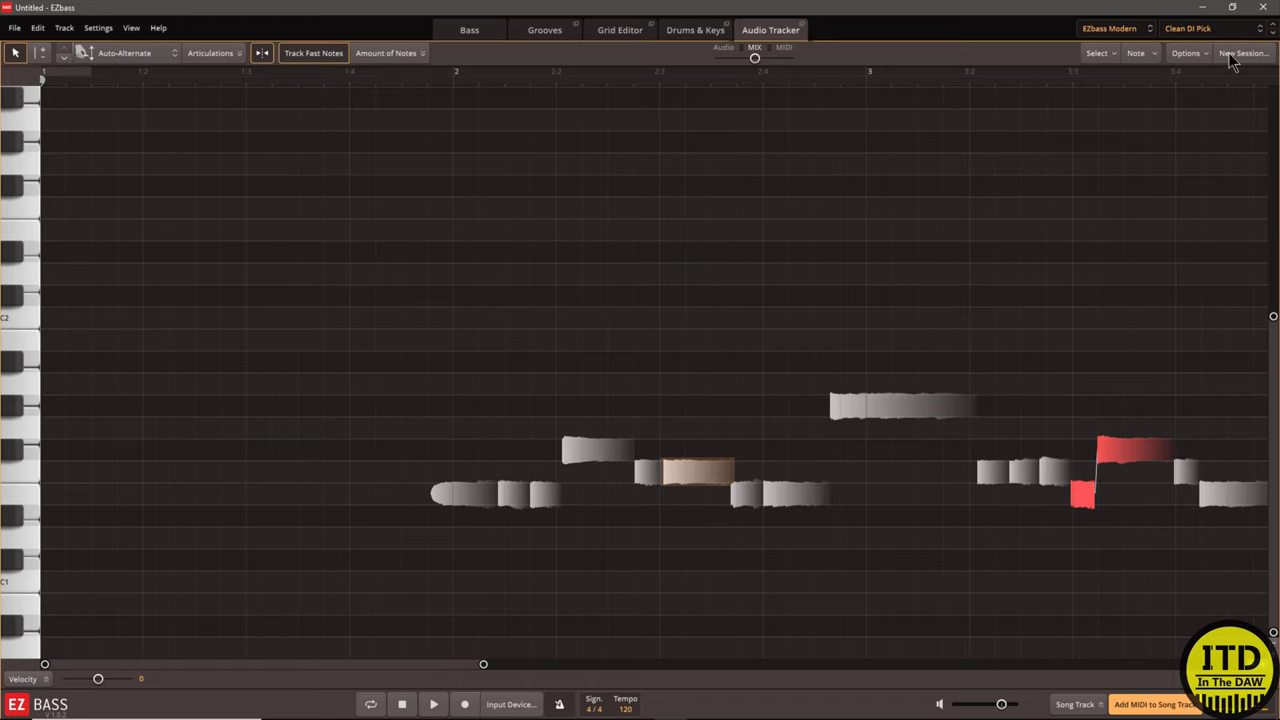
- Turn the Audio/MIX/MIDI blend toward MIDI, play it back, then clear the converted take
left_click_drag(757, 59, 785, 72)
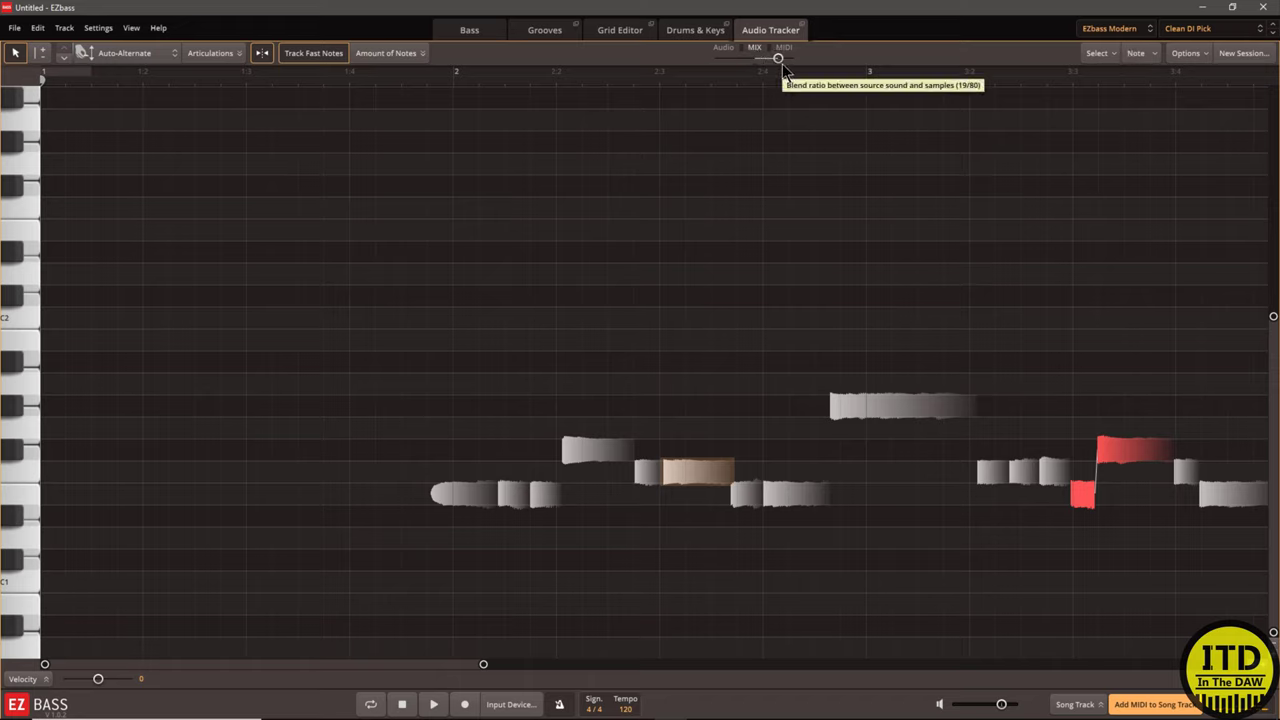
key("space")
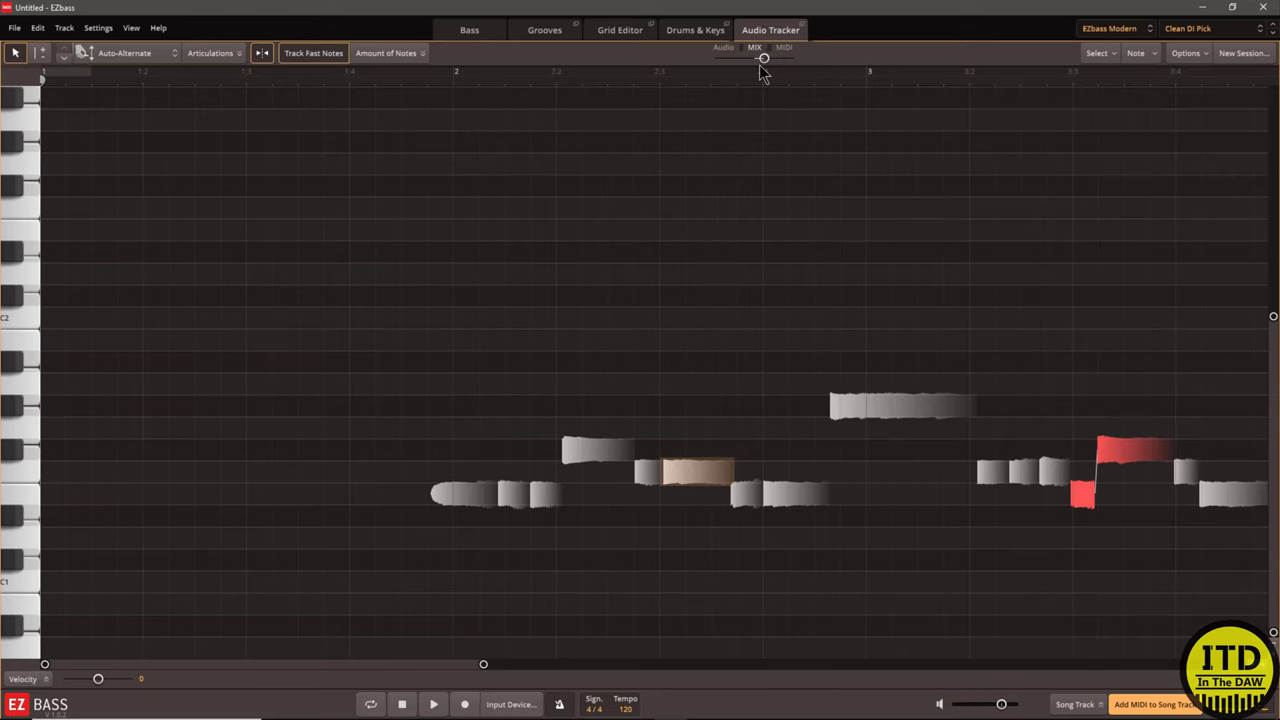
key("ctrl+z")
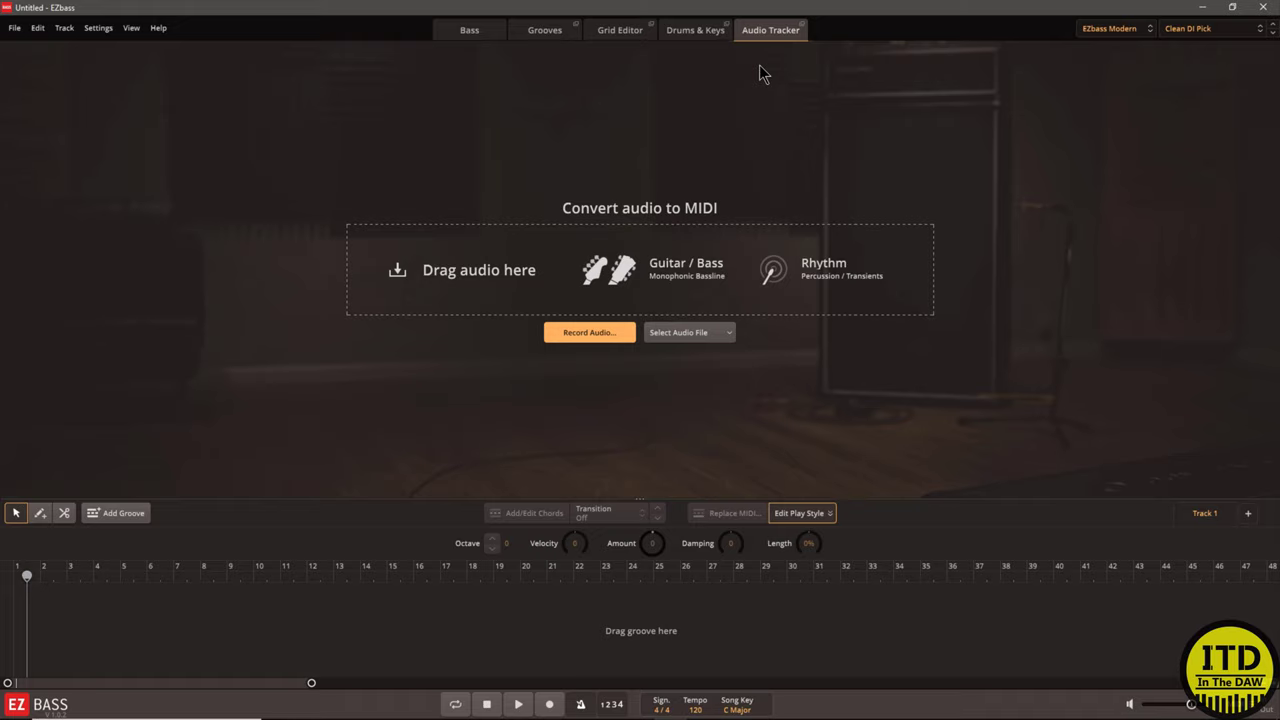
- Start a new recording session and switch the input to mono channel 31
left_click(589, 334)
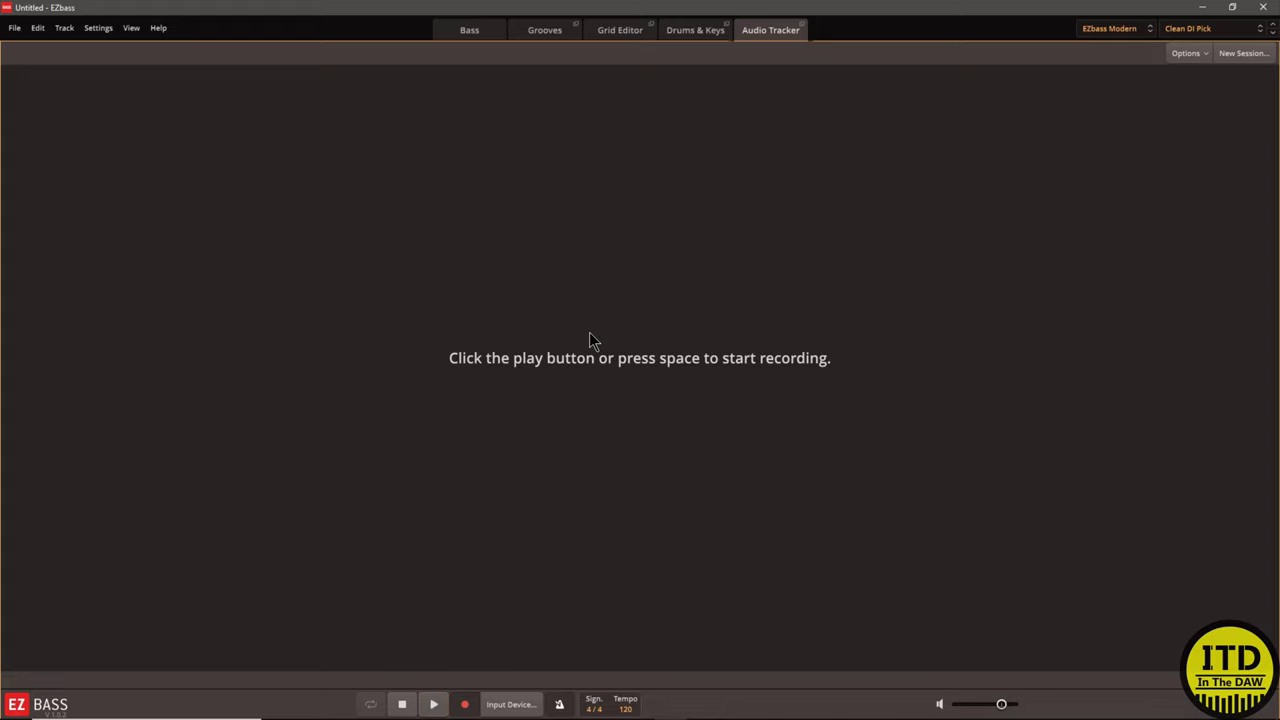
left_click(510, 704)
left_click(512, 297)
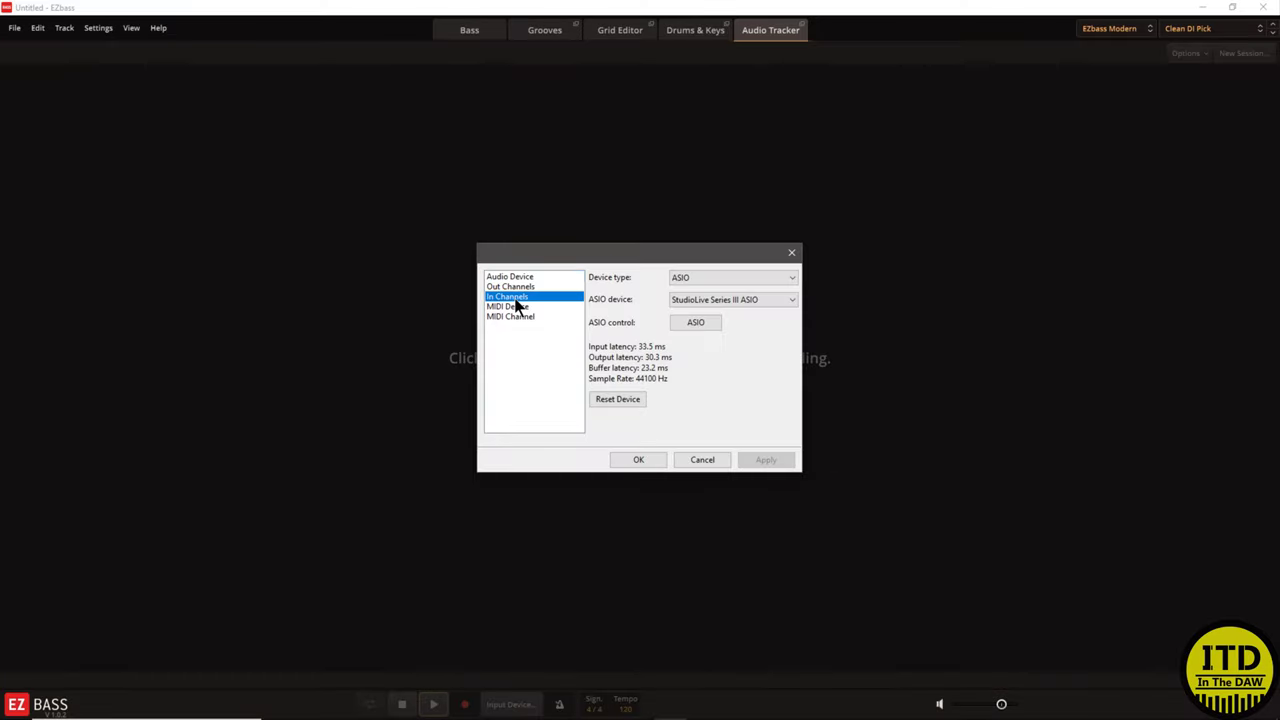
left_click(609, 276)
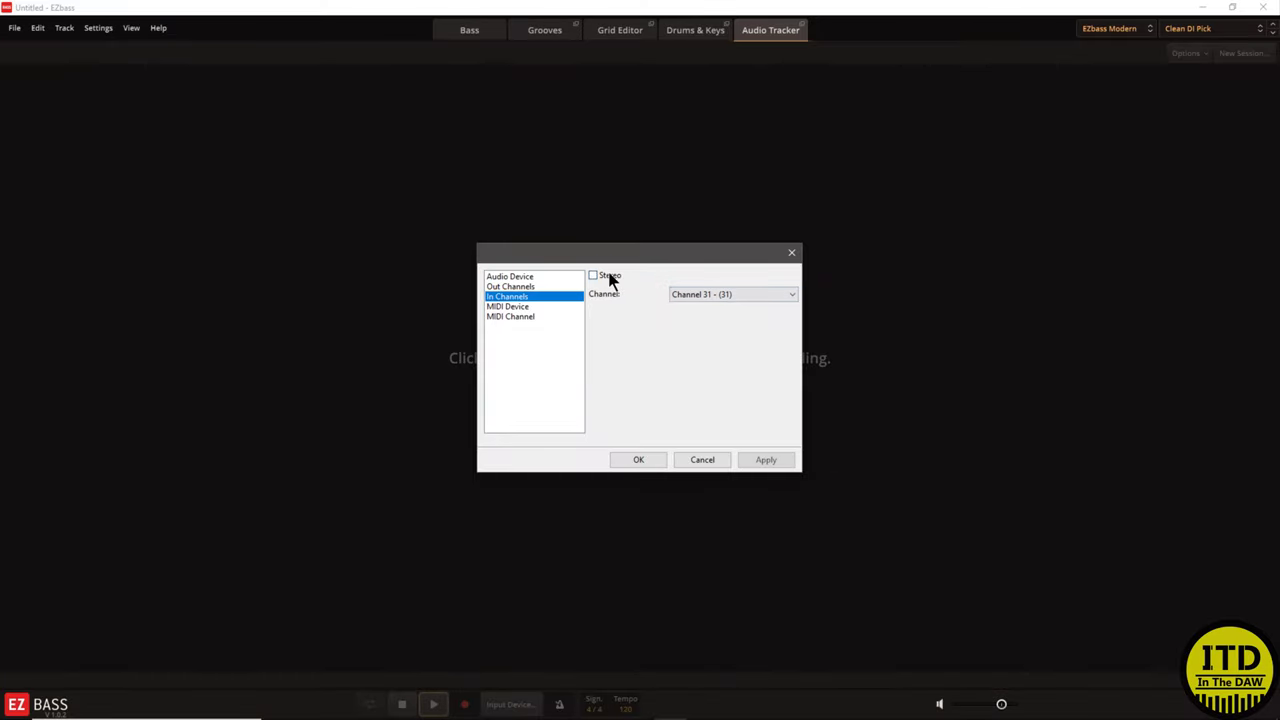
left_click(762, 460)
left_click(645, 461)
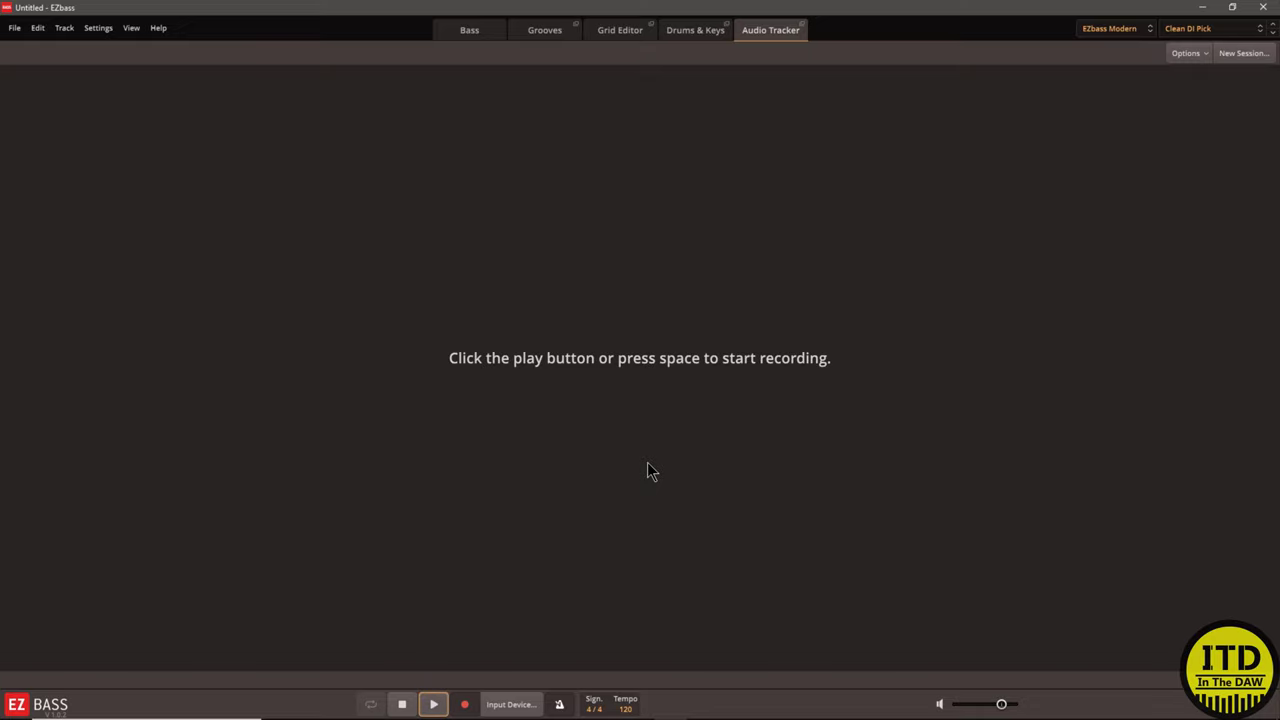
- Record a new mono guitar take, stopping it to bring up Tracker Session Setup
left_click(433, 704)
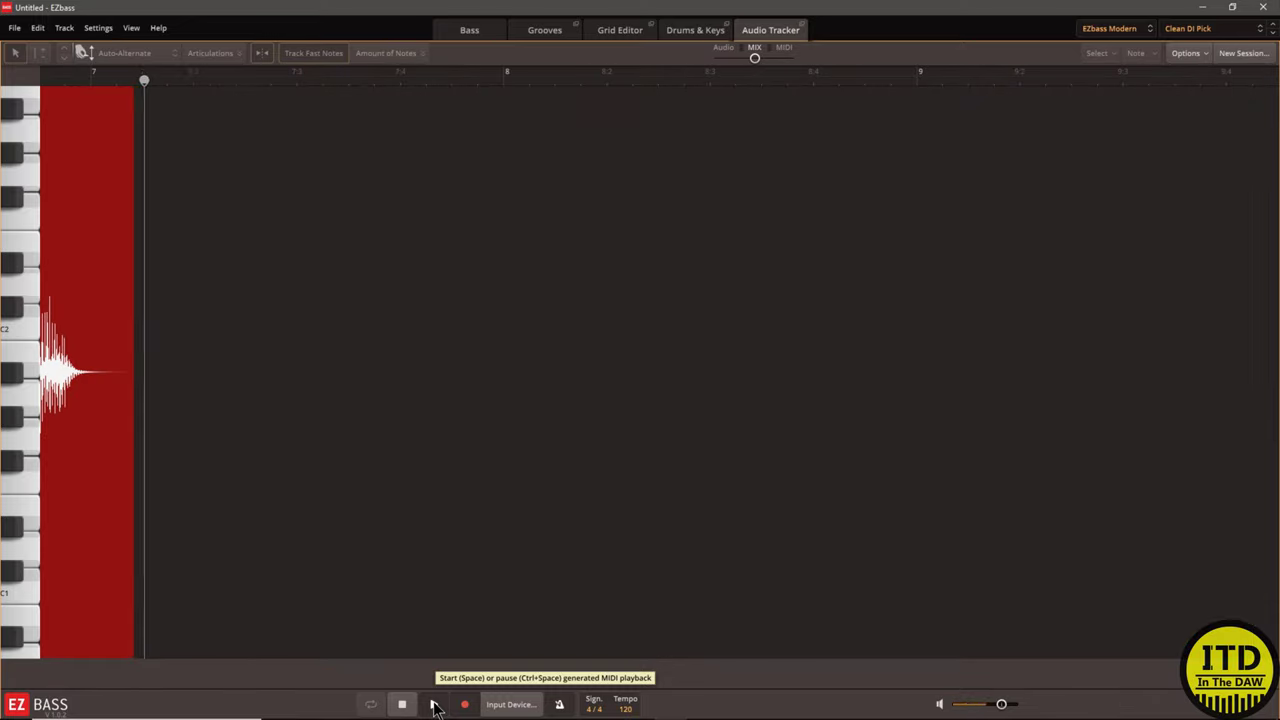
left_click(435, 706)
- Convert the mono take to bass MIDI with articulations and play the result
left_click(751, 518)
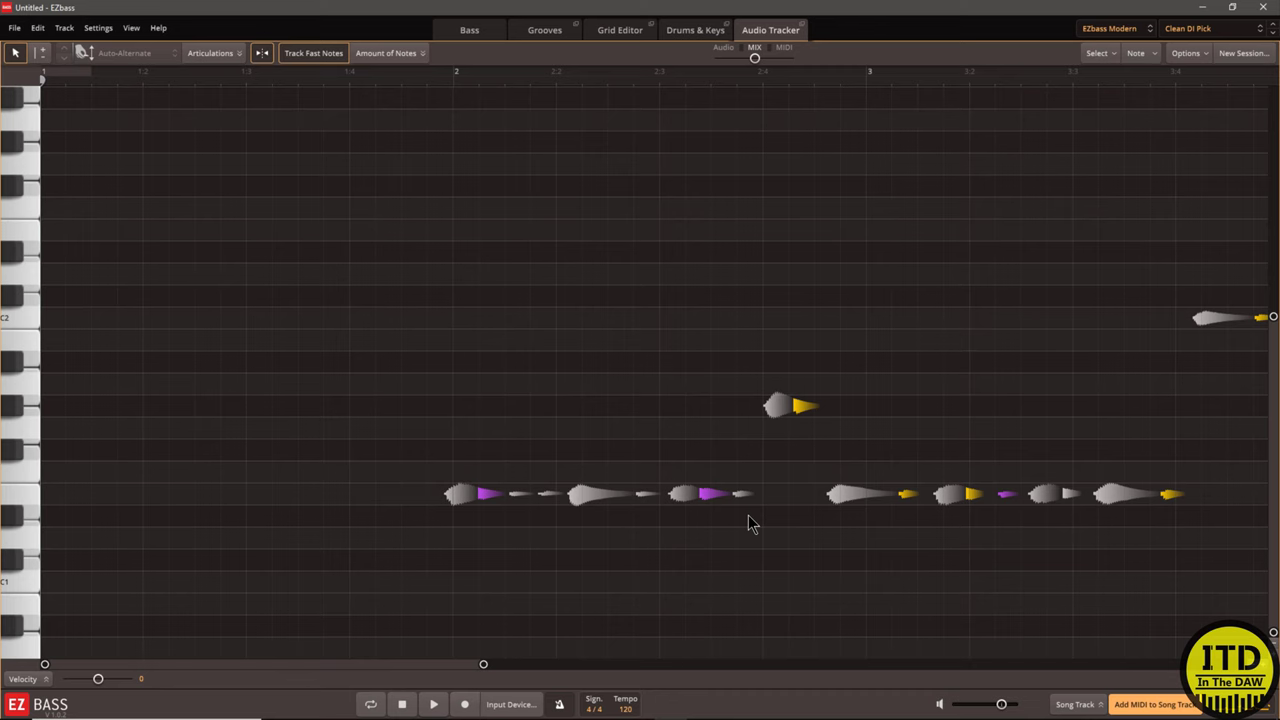
key("space")
left_click(485, 495)
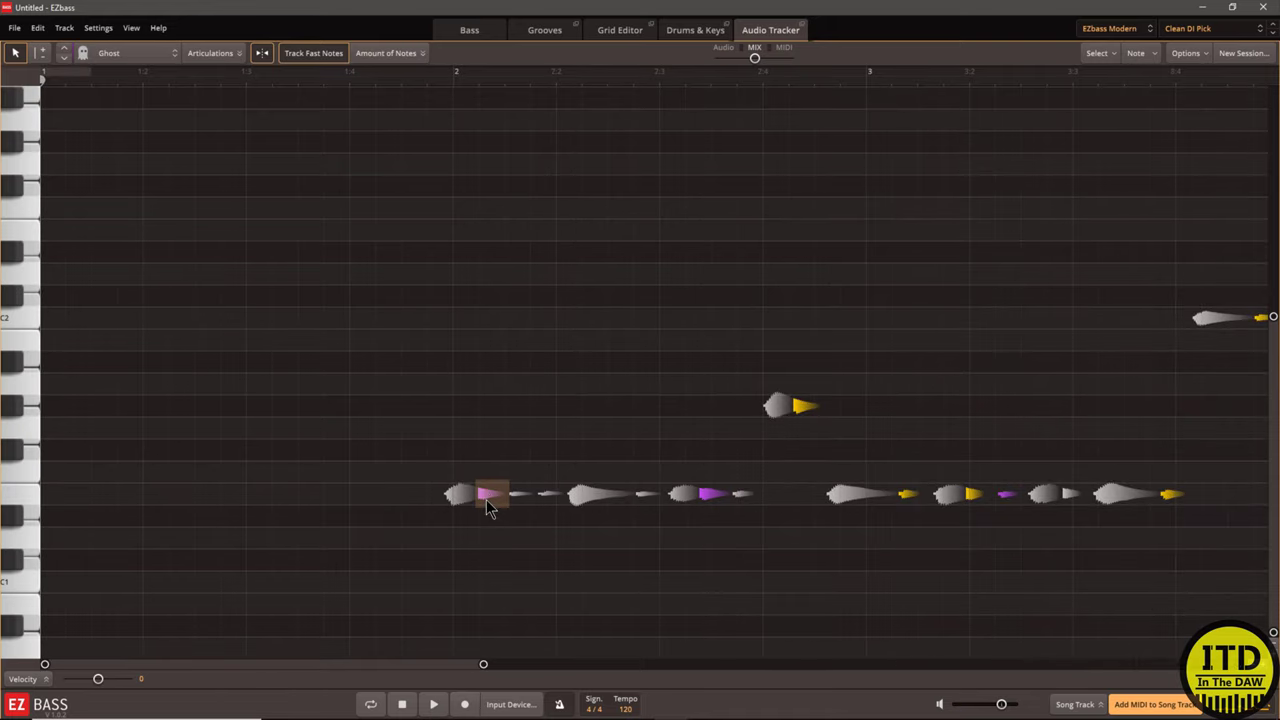
left_click(802, 408)
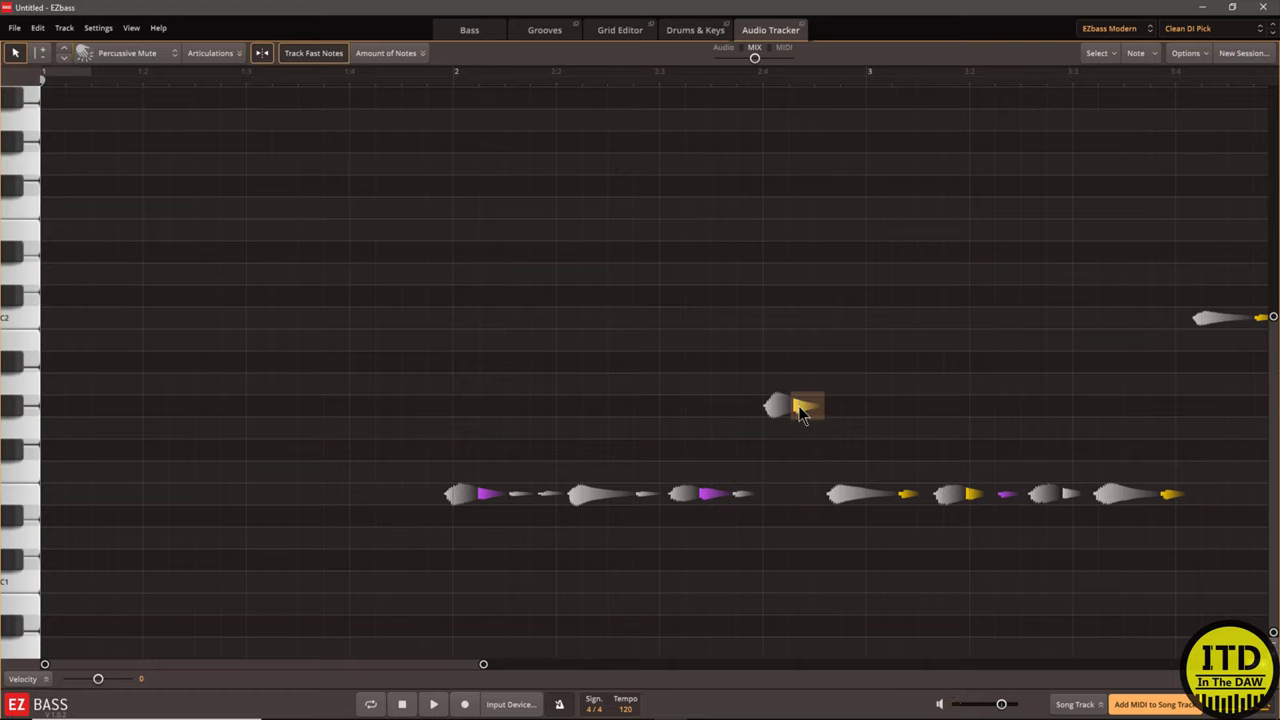
left_click(130, 54)
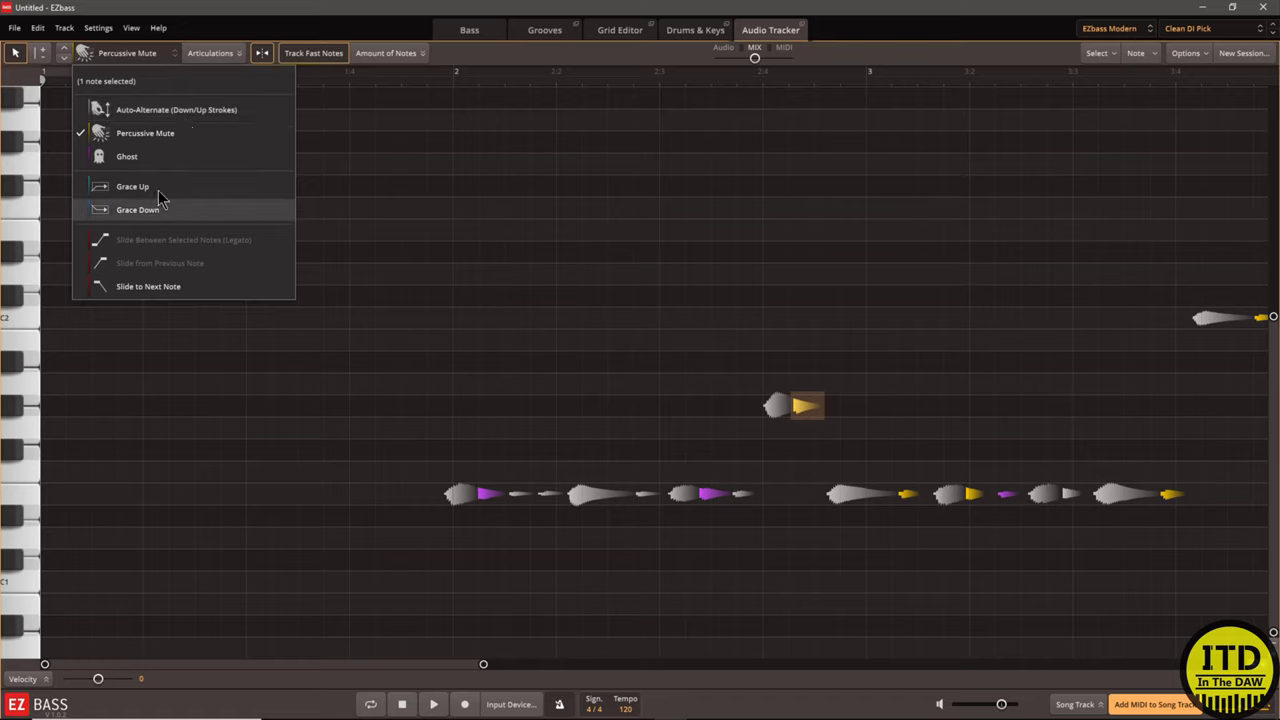
left_click(457, 499)
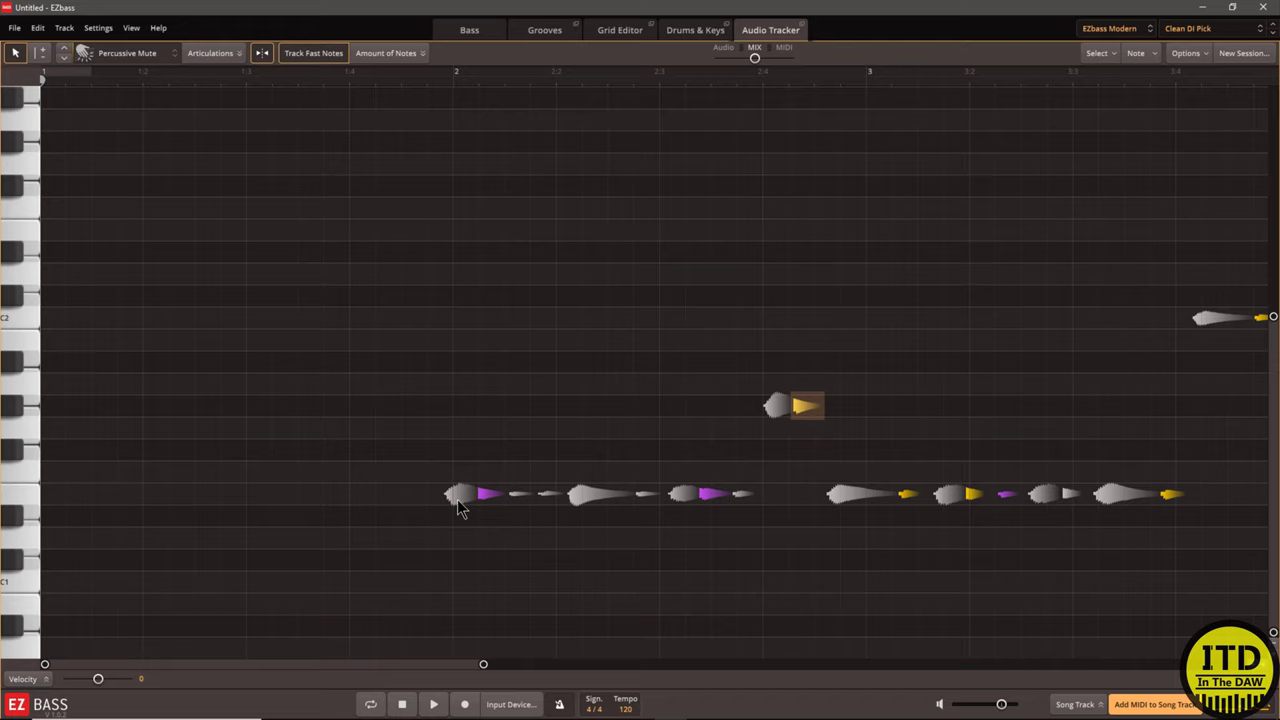
left_click(457, 499)
left_click(111, 60)
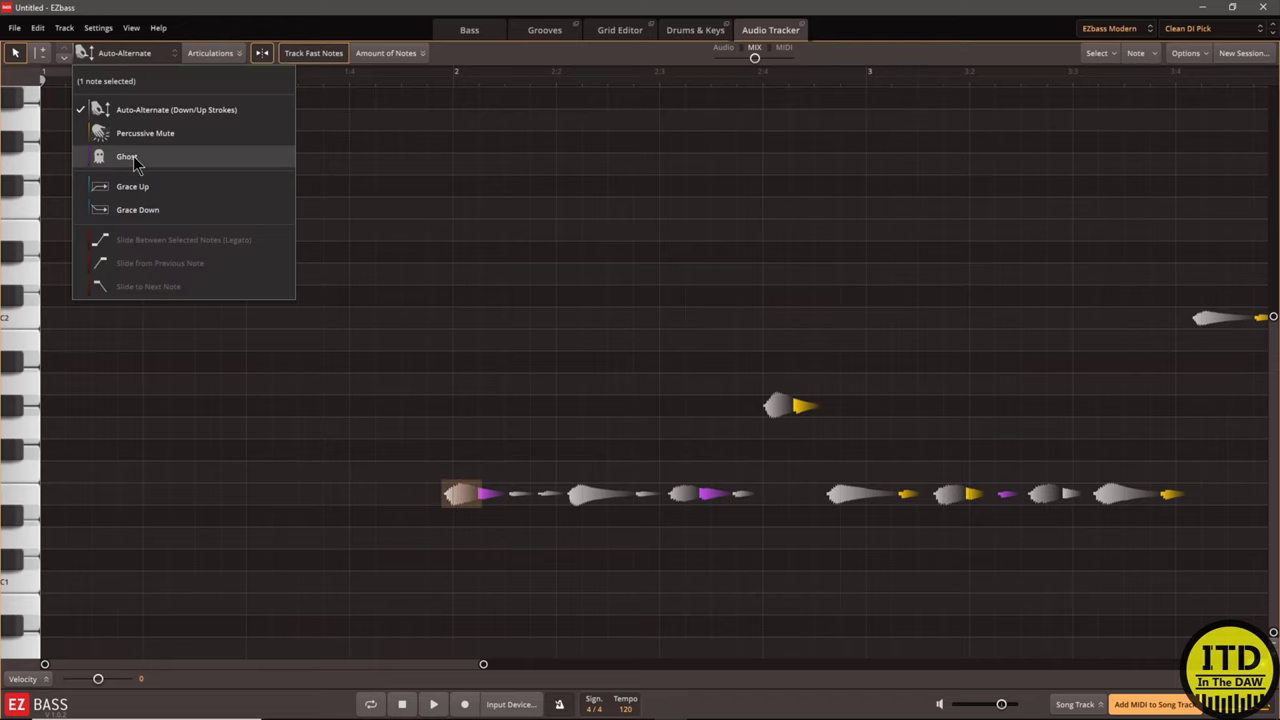
left_click(131, 160)
left_click(107, 58)
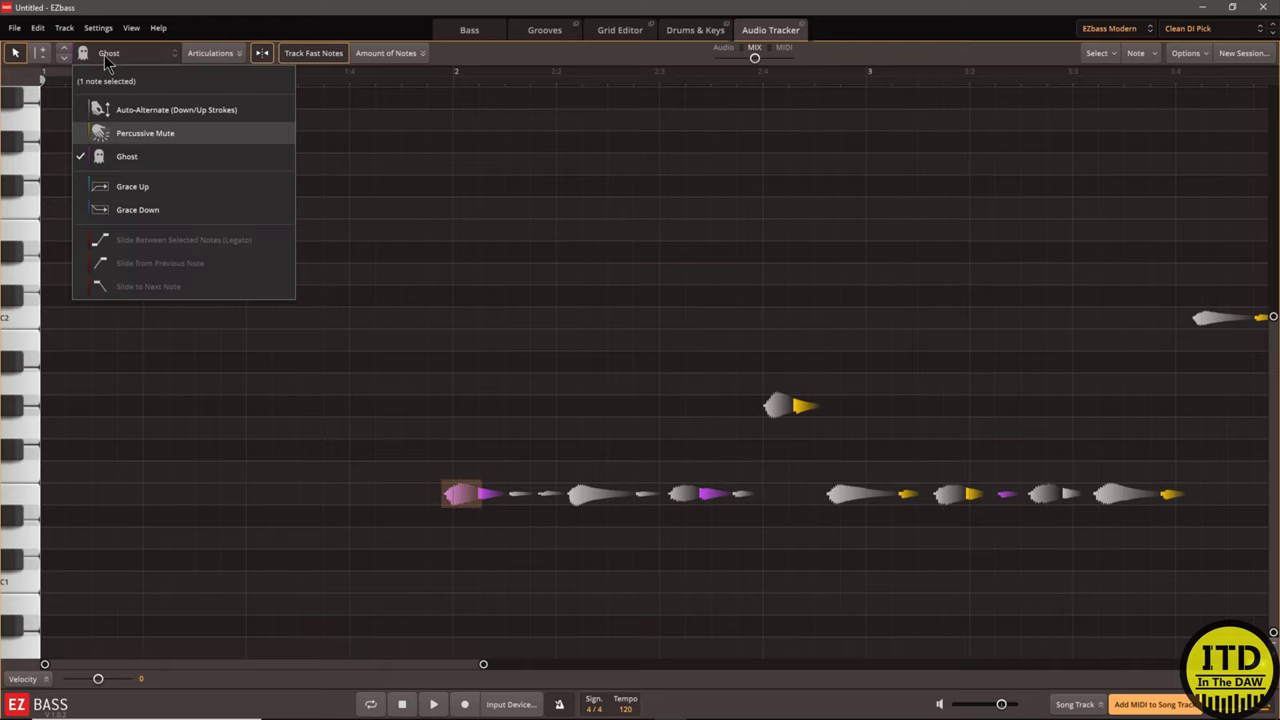
left_click(143, 112)
left_click(805, 405)
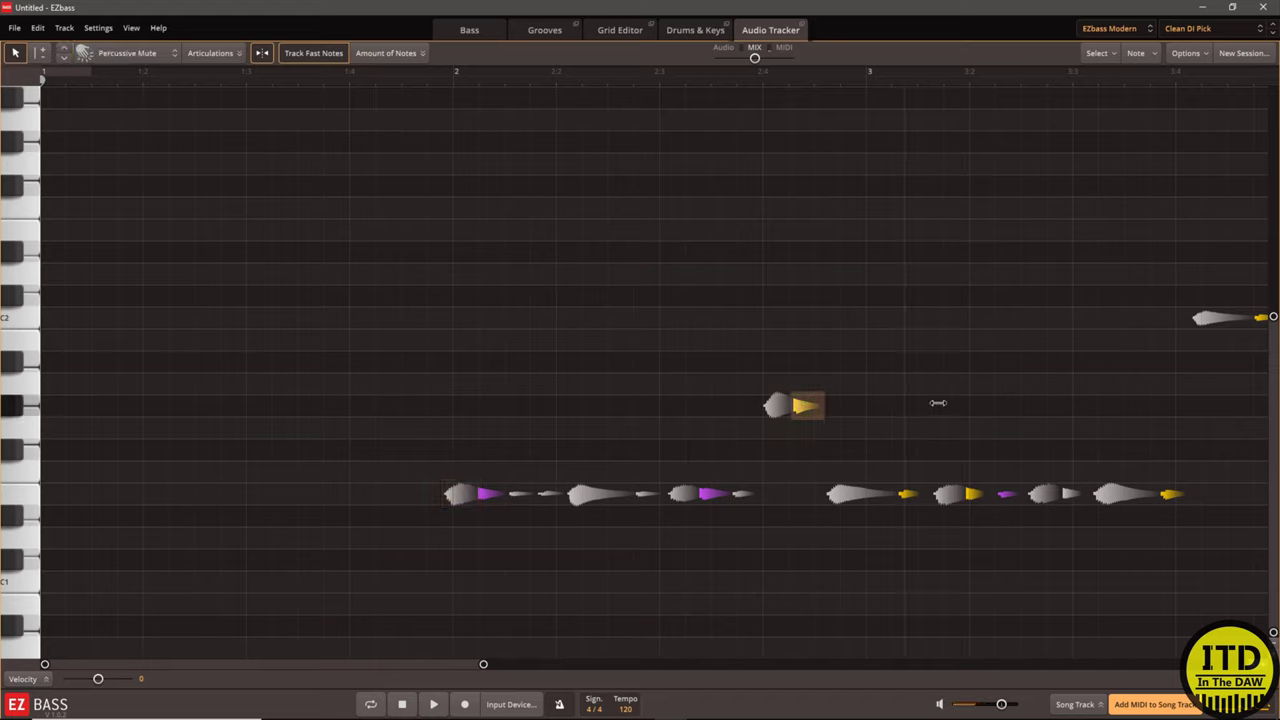
left_click_drag(1007, 375, 937, 380)
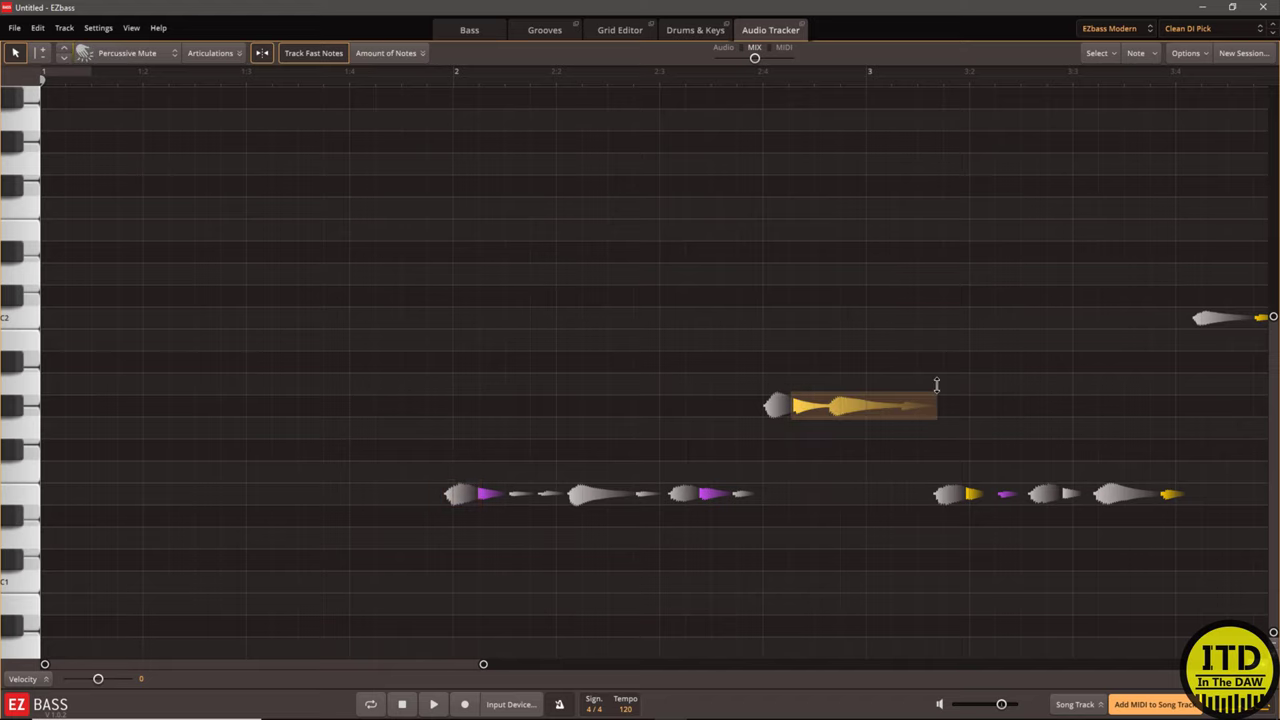
key("space")
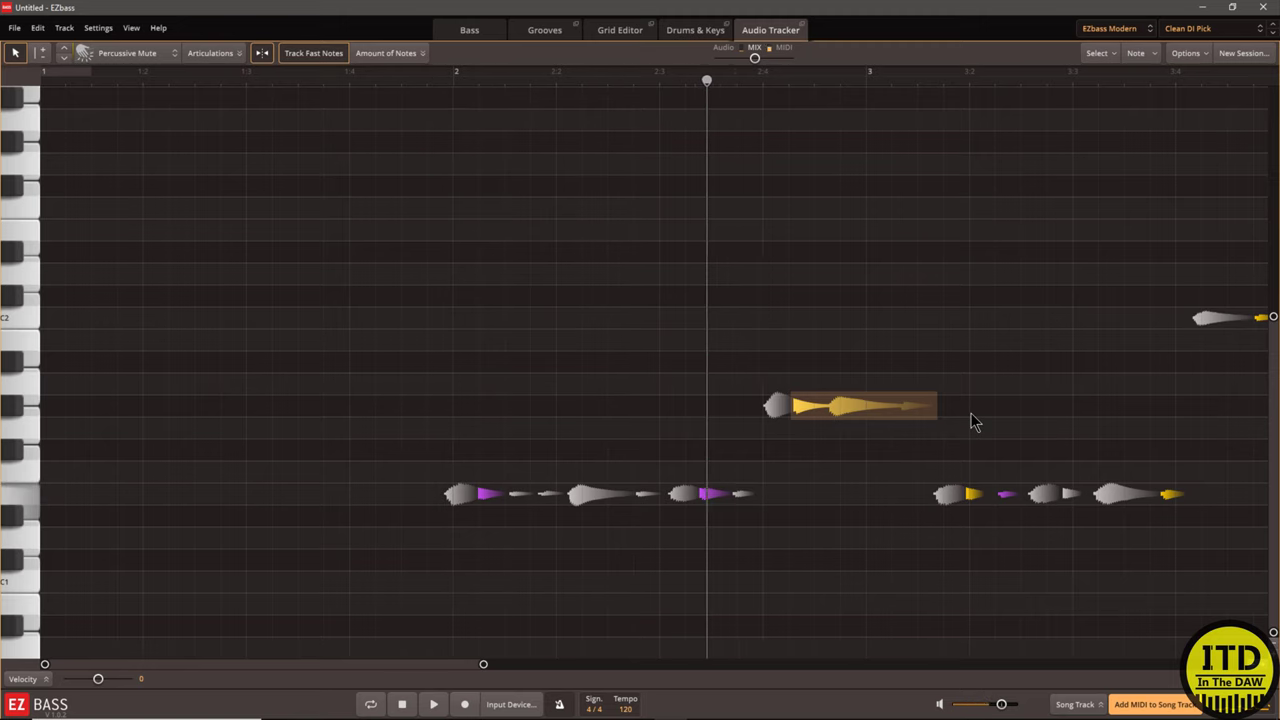
key("space")
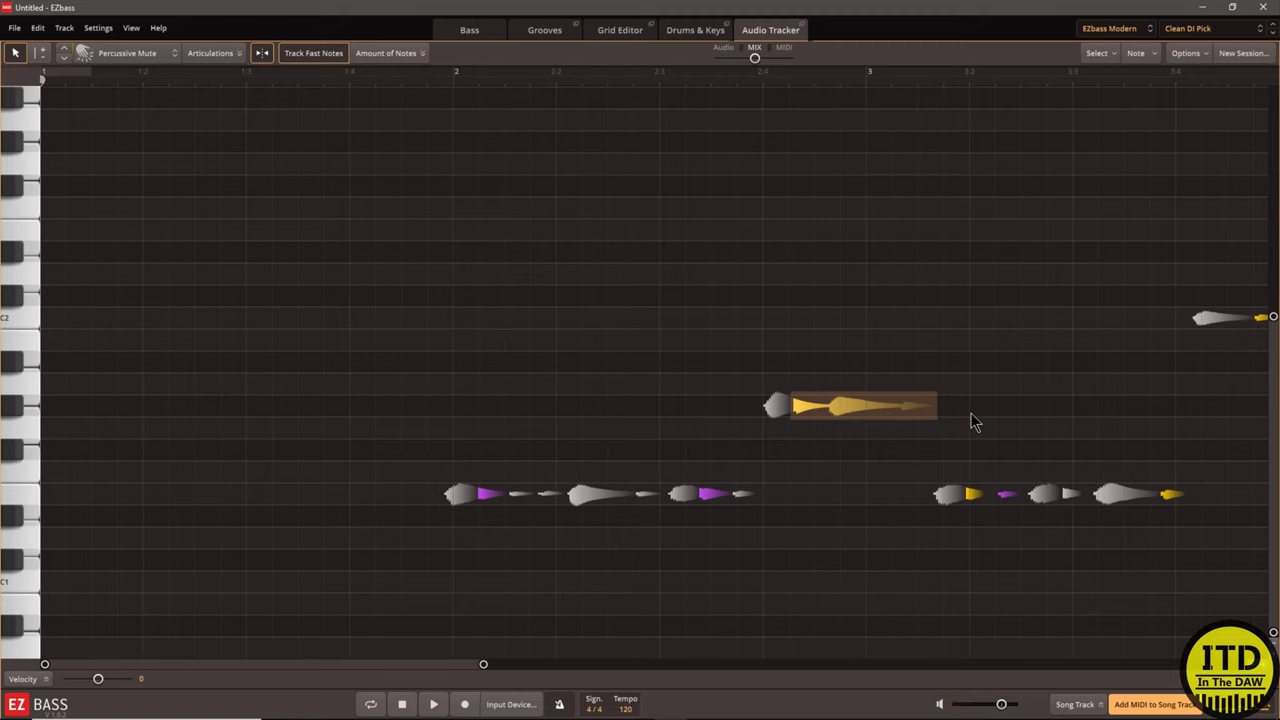
key("ctrl+z")
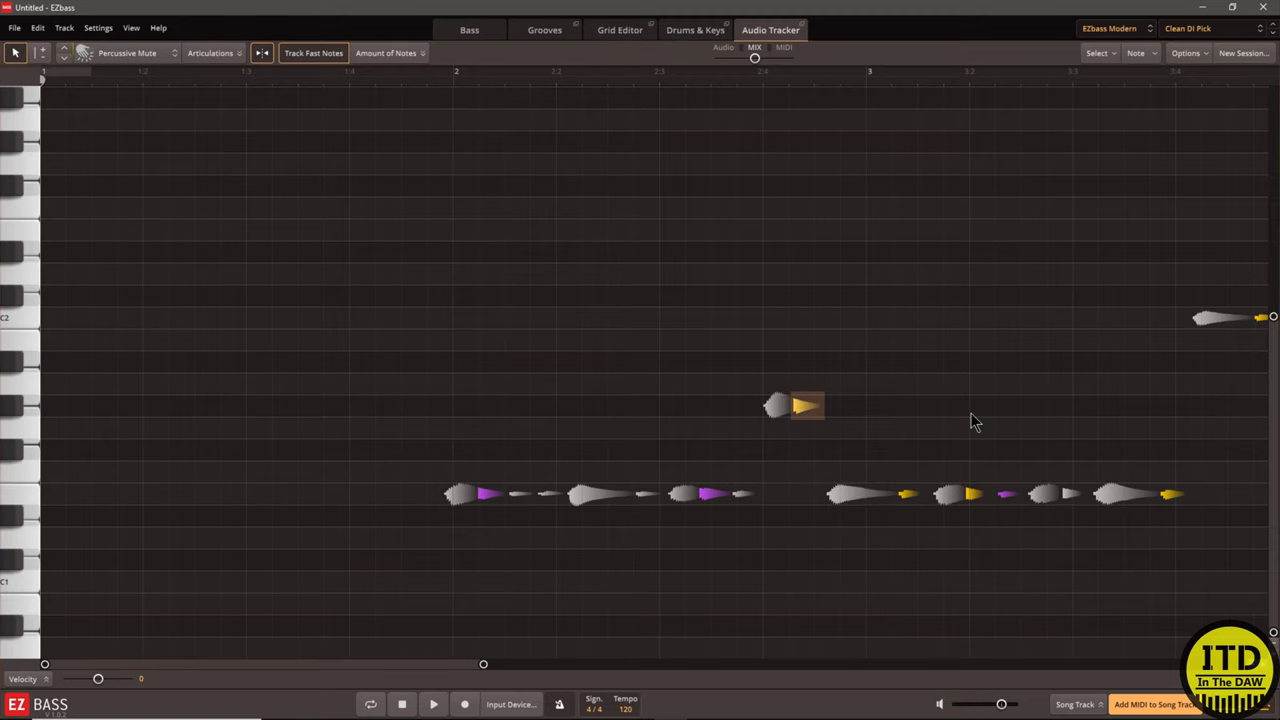
- Add the converted bass MIDI to the song track as a Verse and open it in the Grid Editor
left_click(1150, 705)
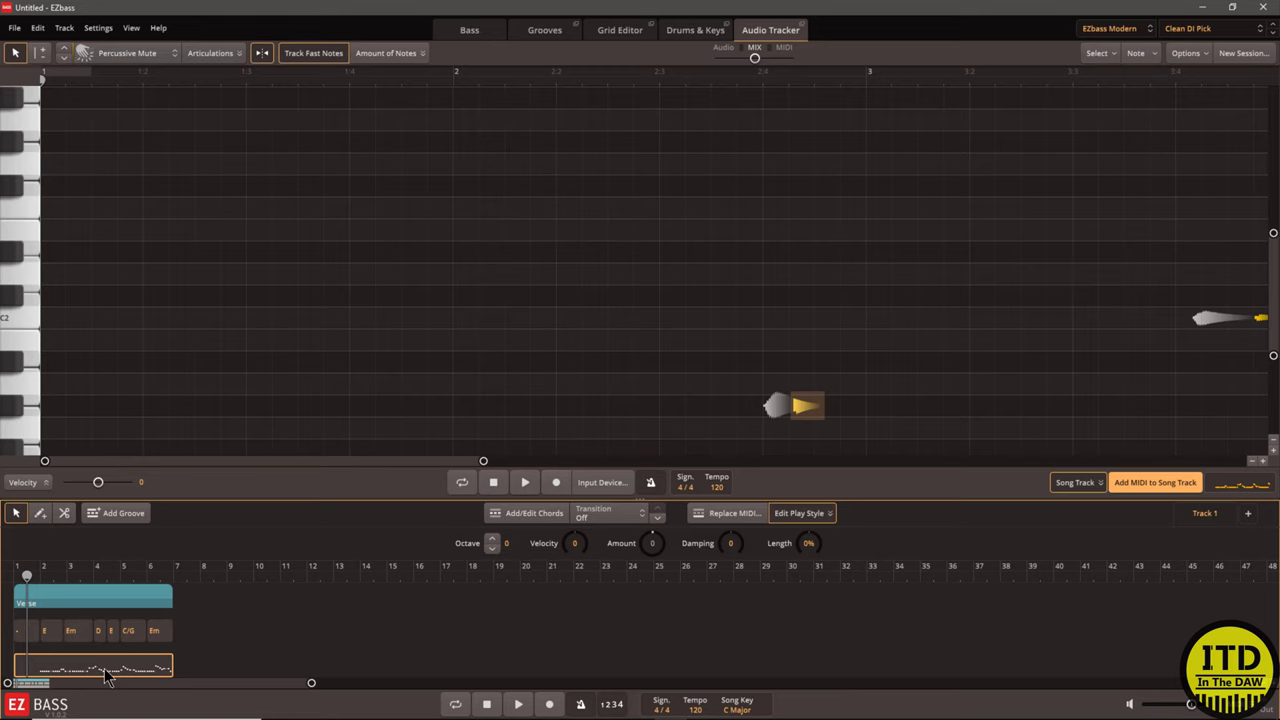
double_click(108, 677)
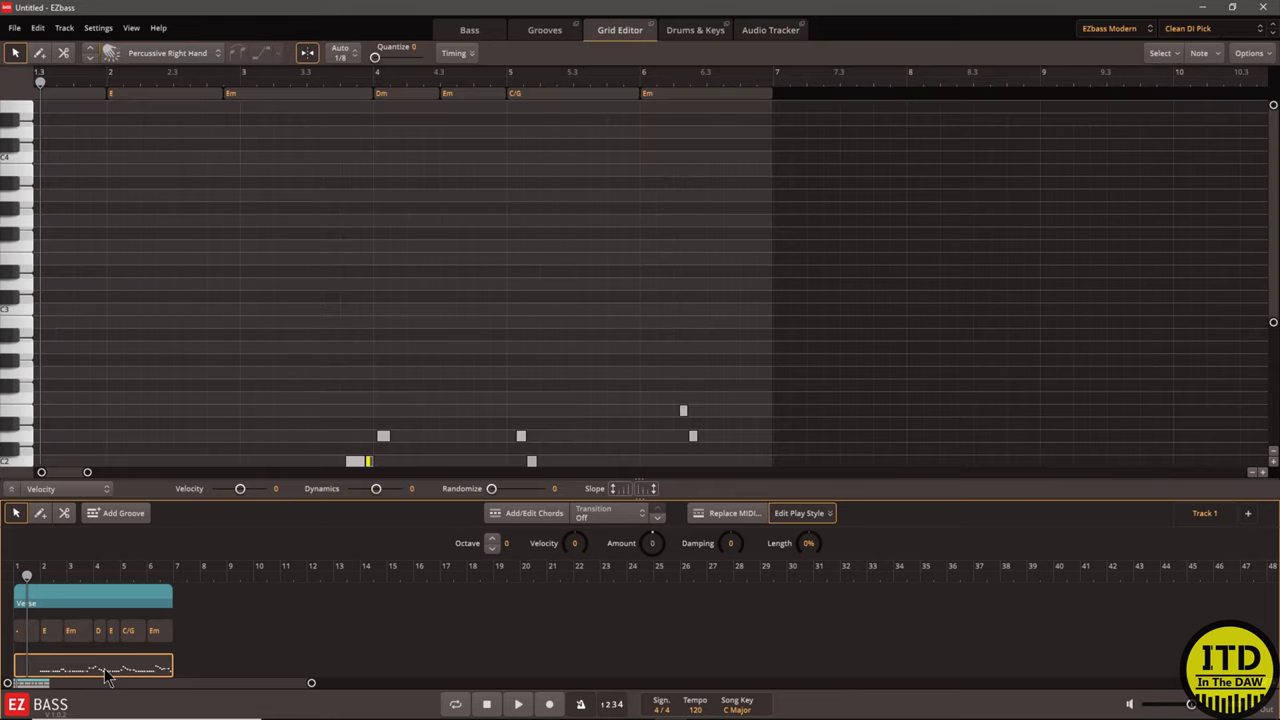
left_click(772, 32)
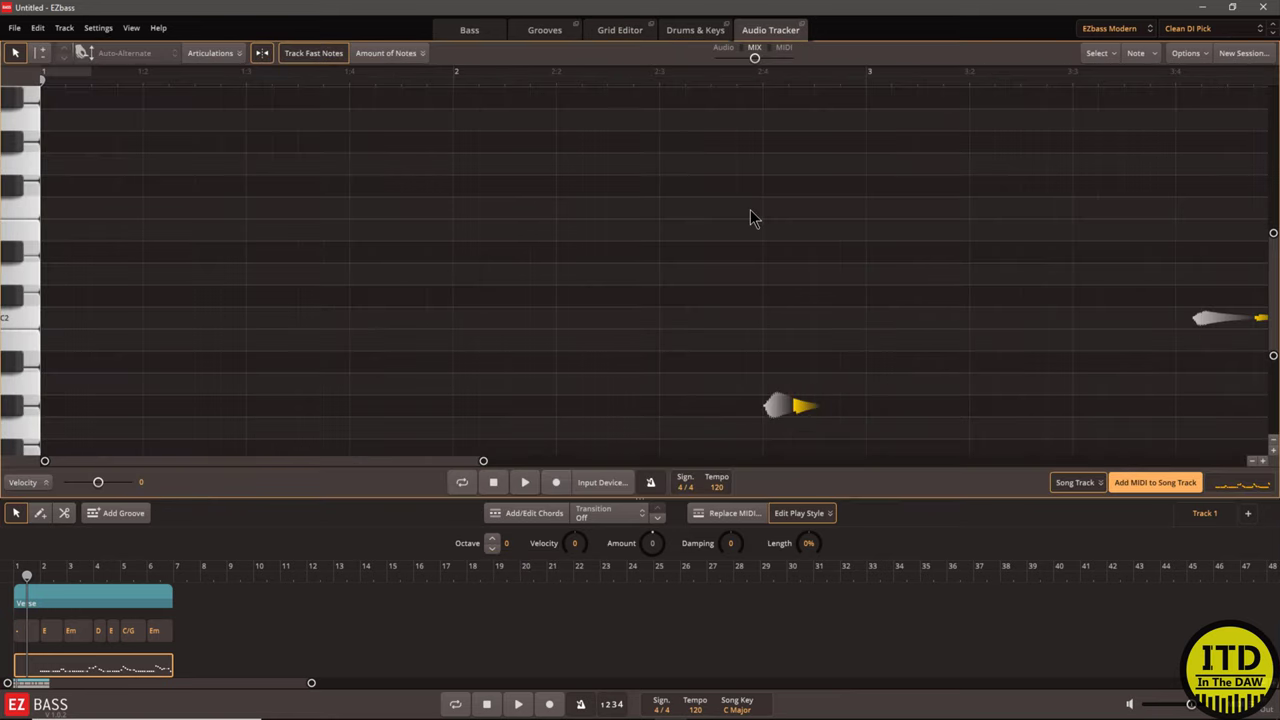
left_click(610, 30)
left_click(680, 32)
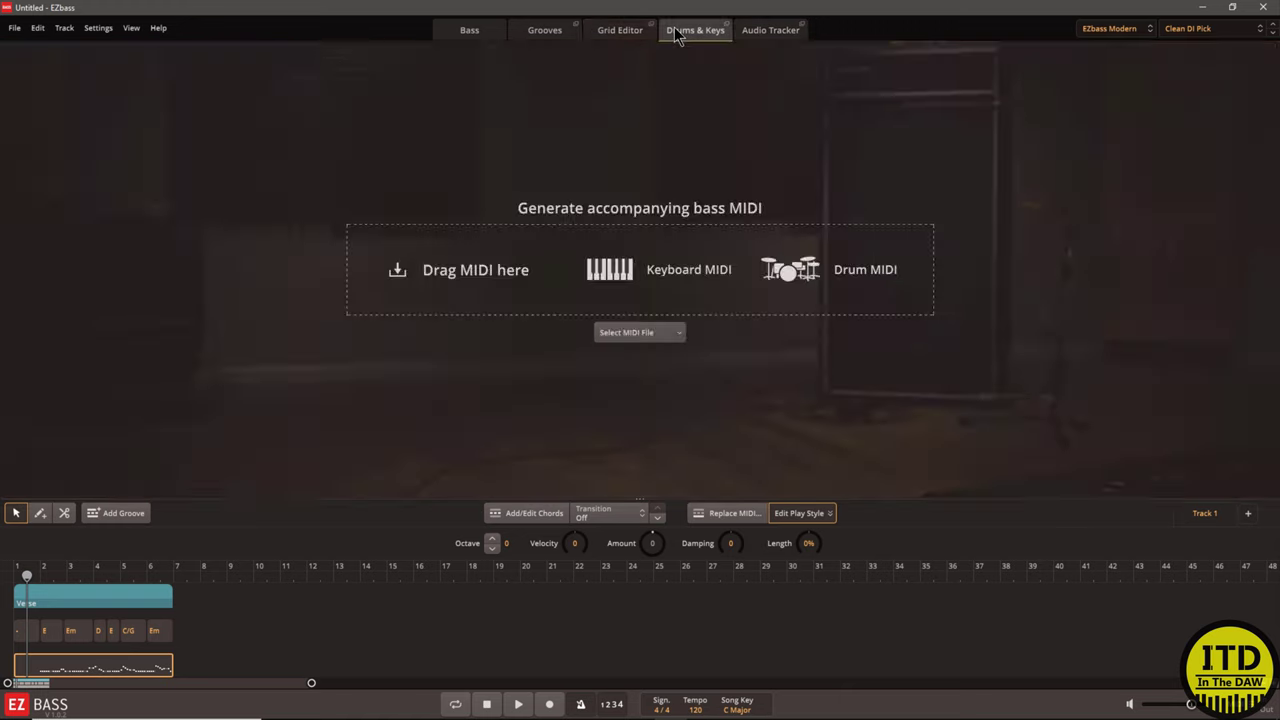
- Play the new bass part under the E, Em, Dm, Em, C/G, Em chords, then stop
key("space")
scroll(329, 143, "down", 4)
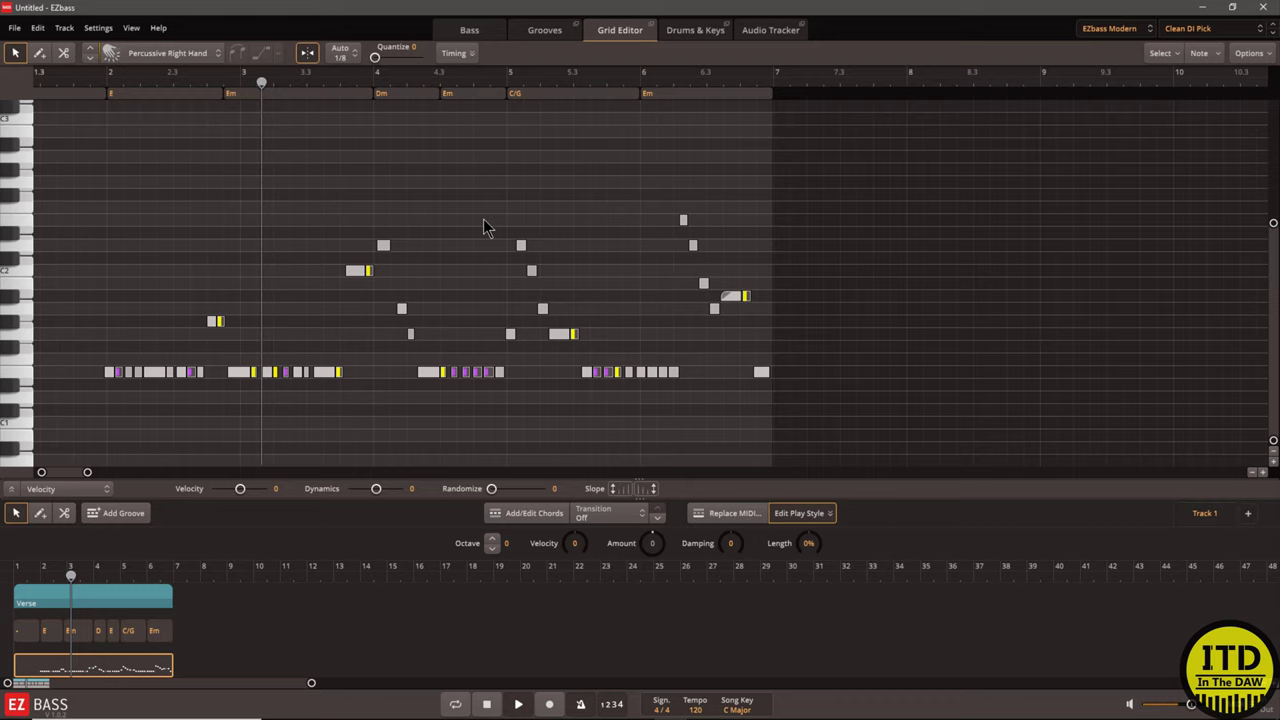
scroll(483, 227, "up", 1)
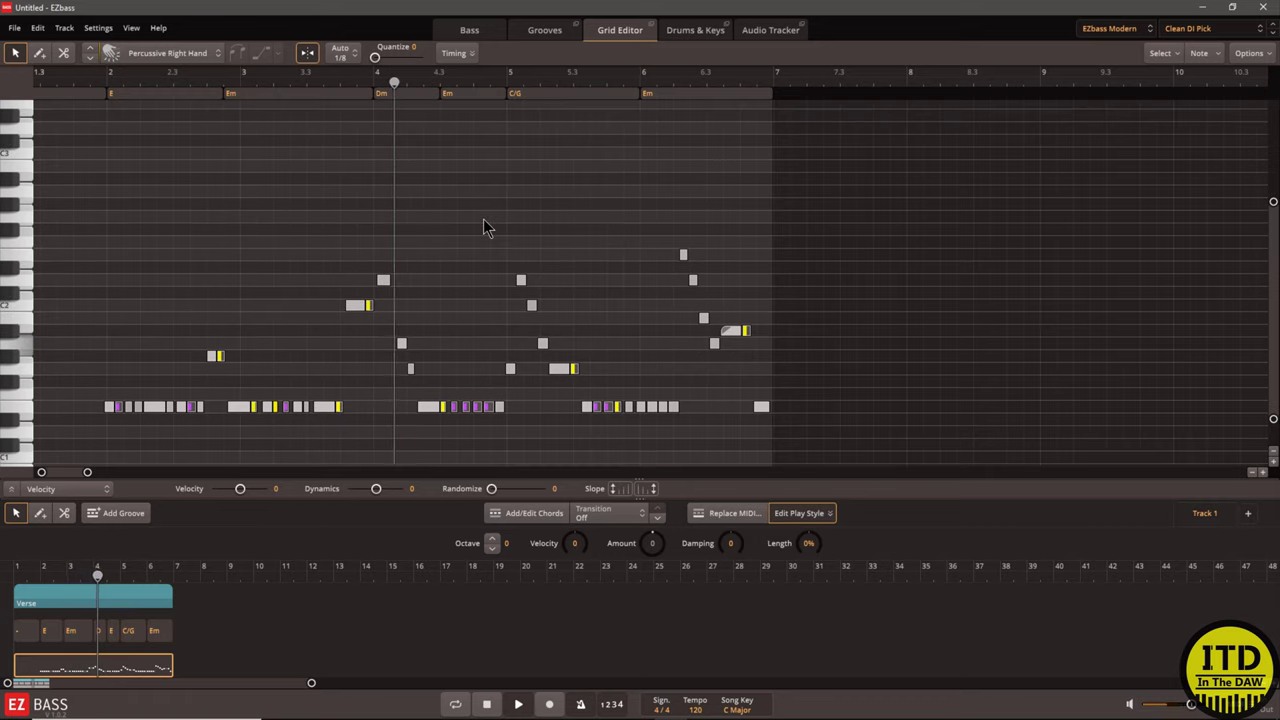
key("space")
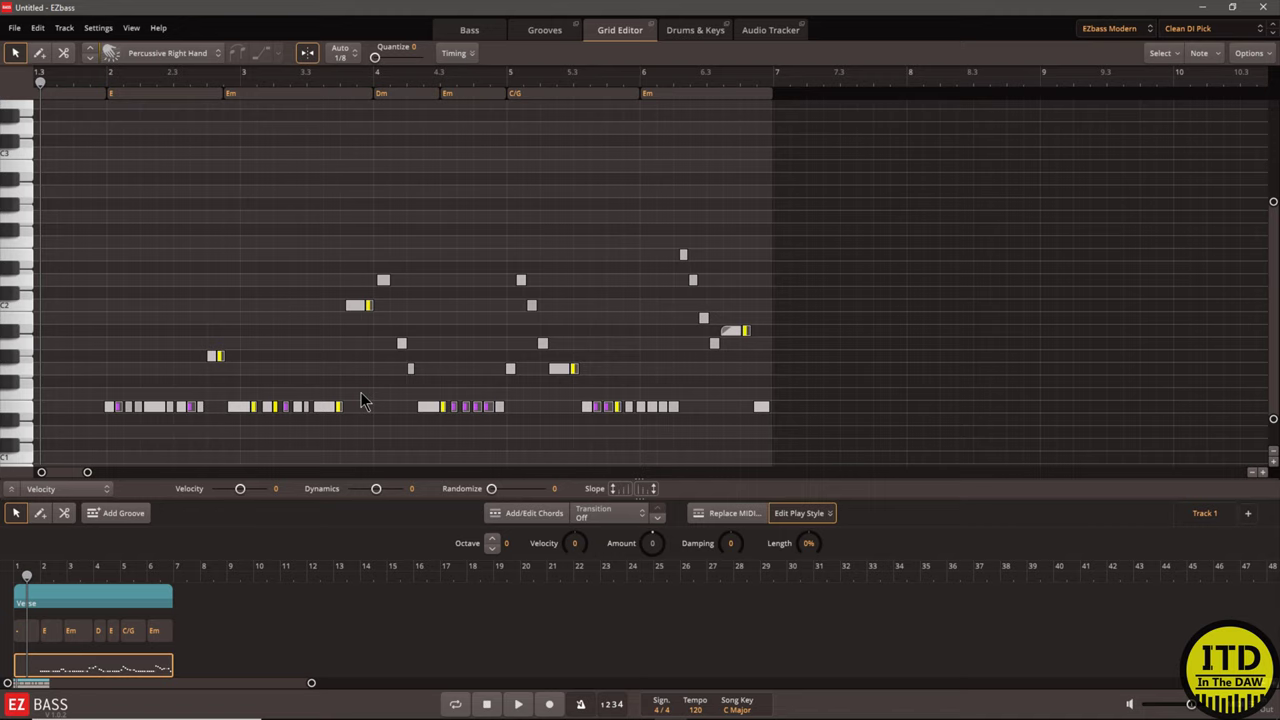
scroll(362, 401, "up", 6)
left_click(365, 307)
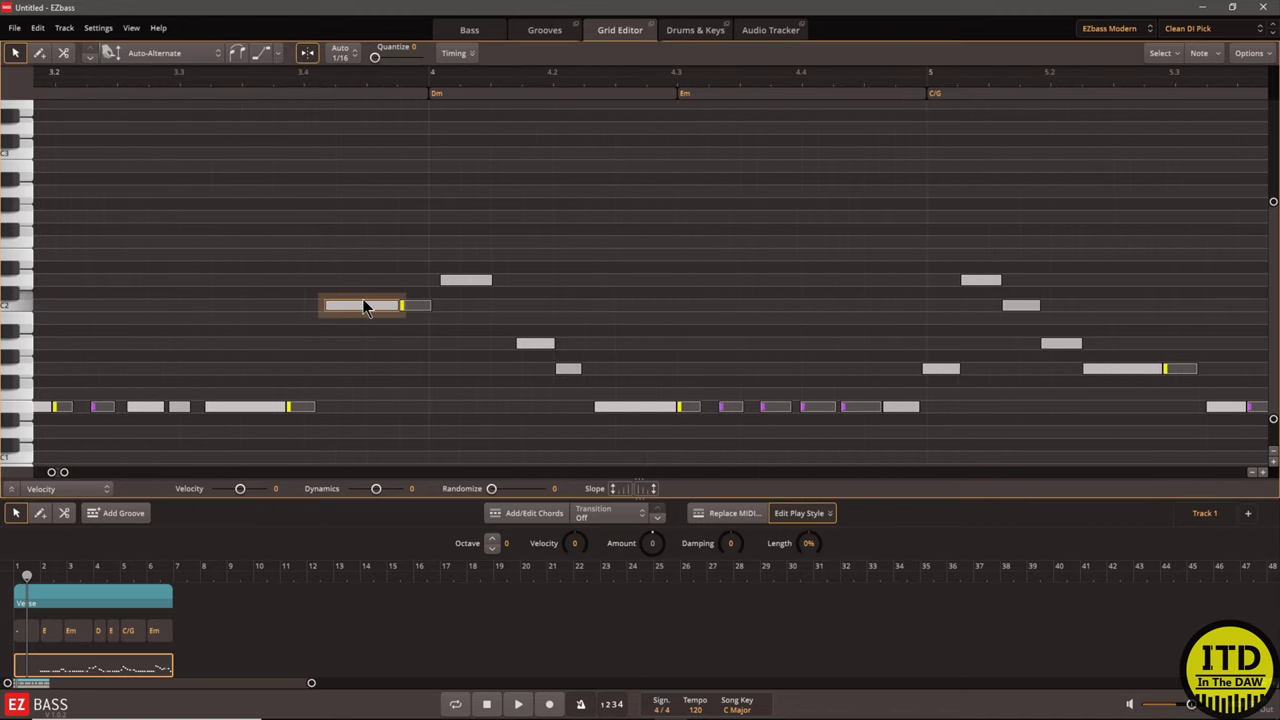
mouse_move(451, 287)
left_mouse_down()
mouse_move(449, 334)
mouse_move(420, 290)
mouse_move(456, 309)
mouse_move(452, 289)
left_mouse_up()
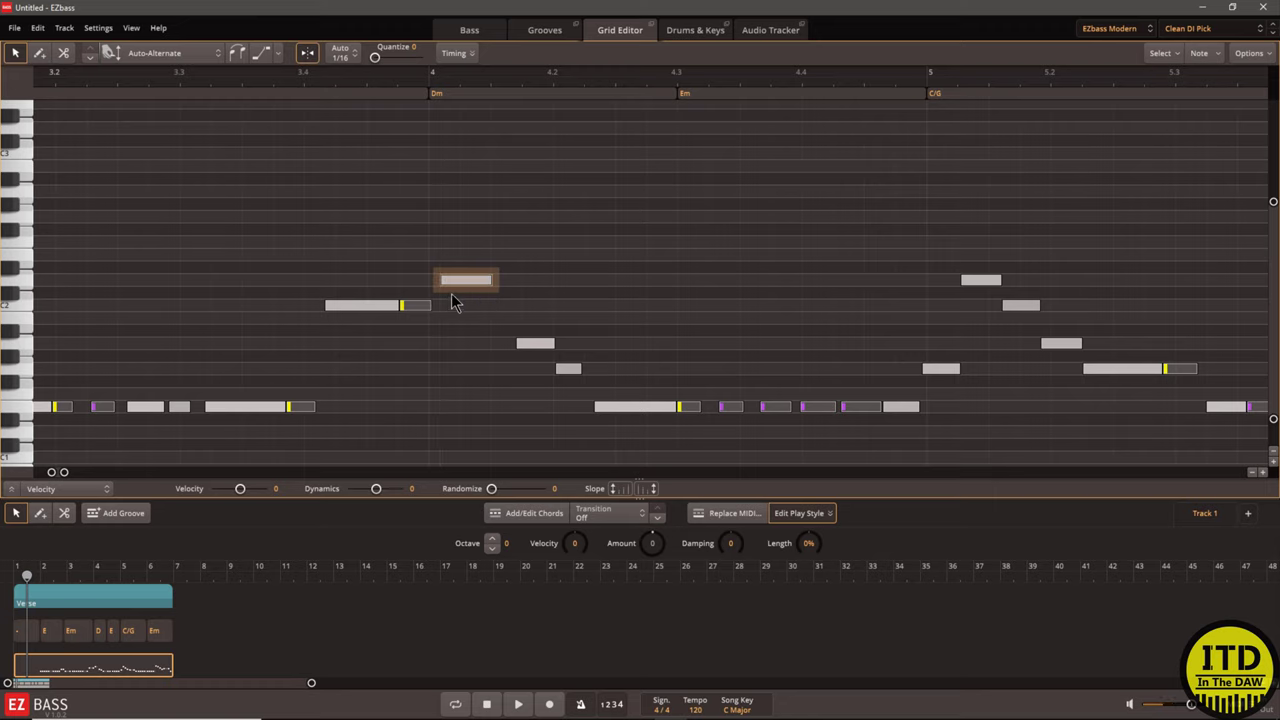
left_click(530, 346)
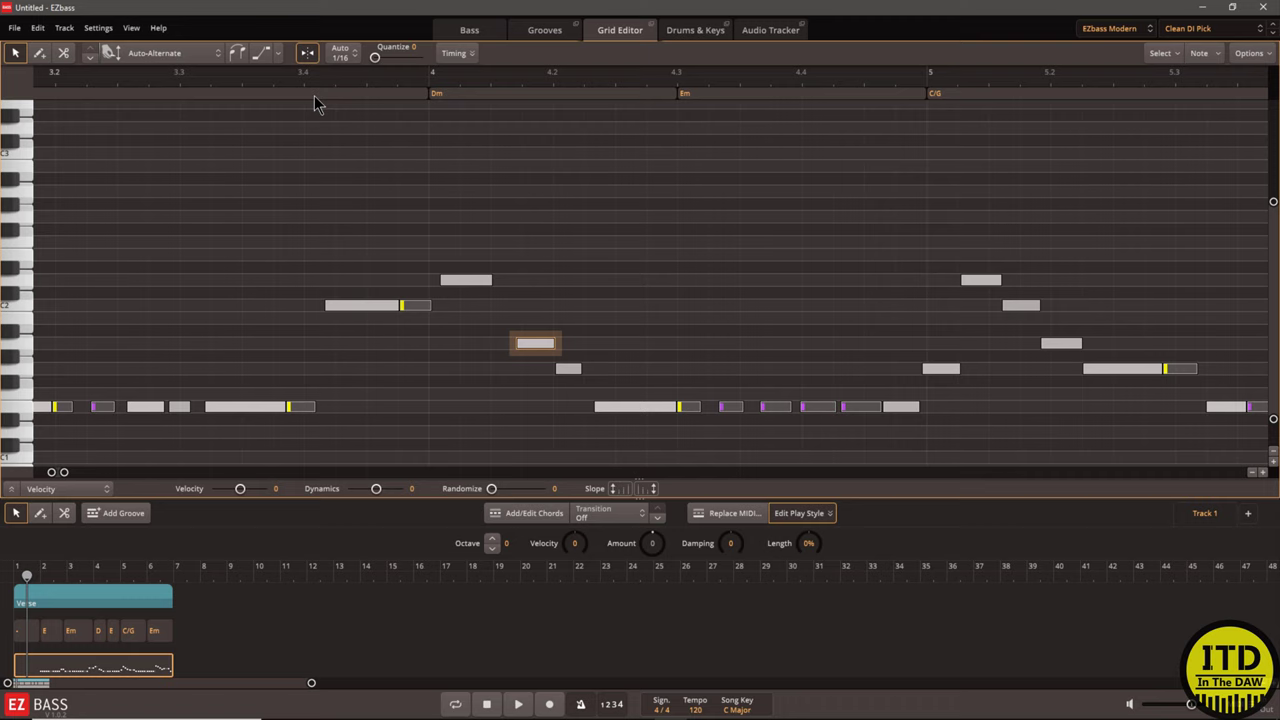
left_click(545, 30)
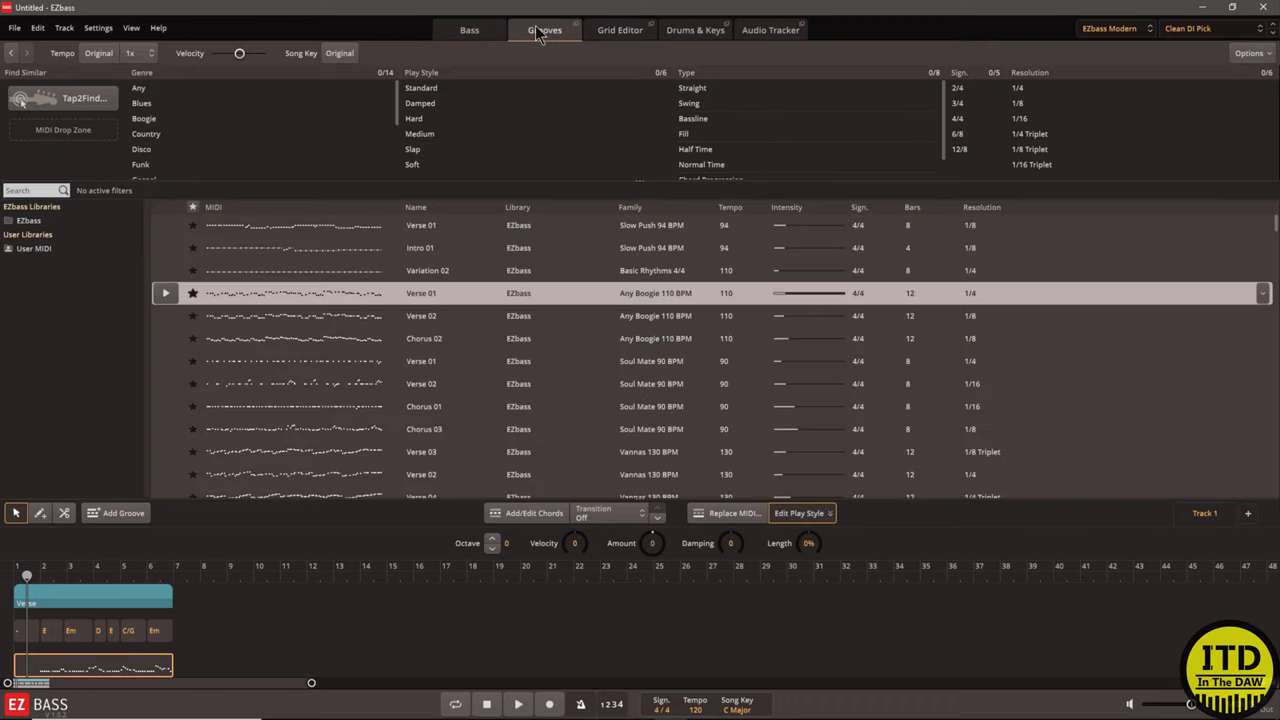
left_click(620, 31)
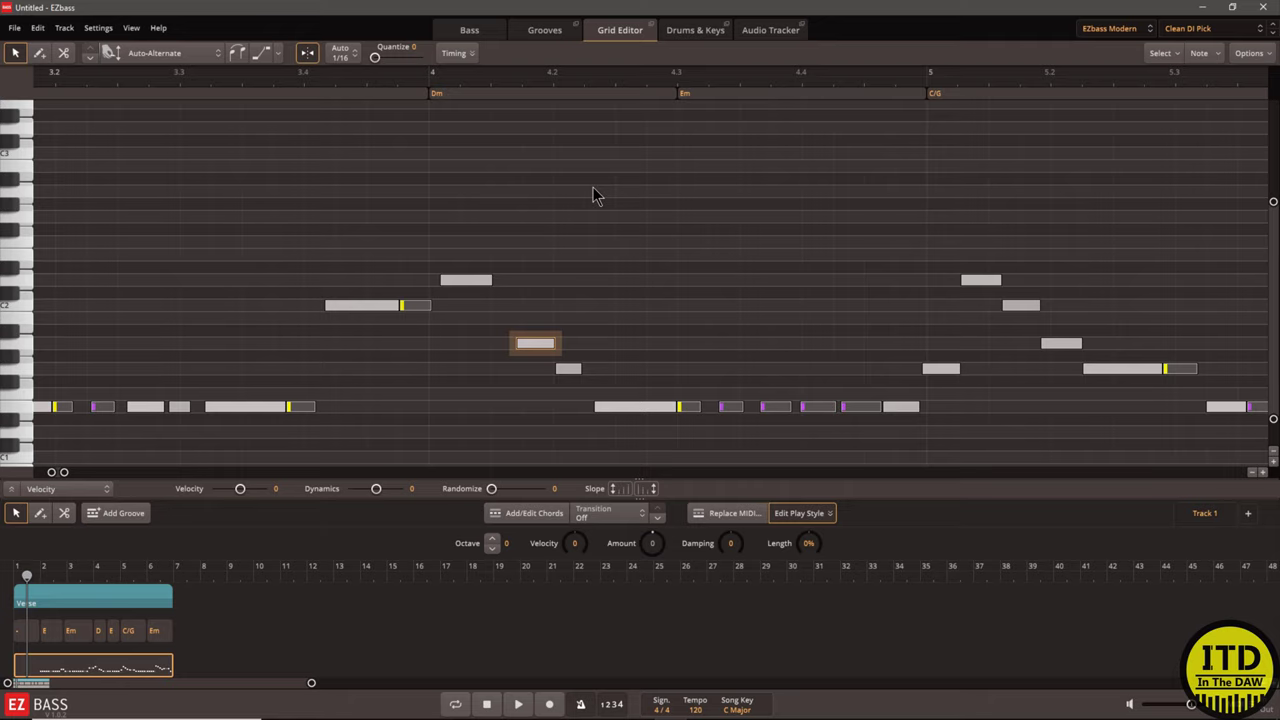
scroll(593, 195, "down", 1)
scroll(593, 195, "up", 1)
left_click(80, 543)
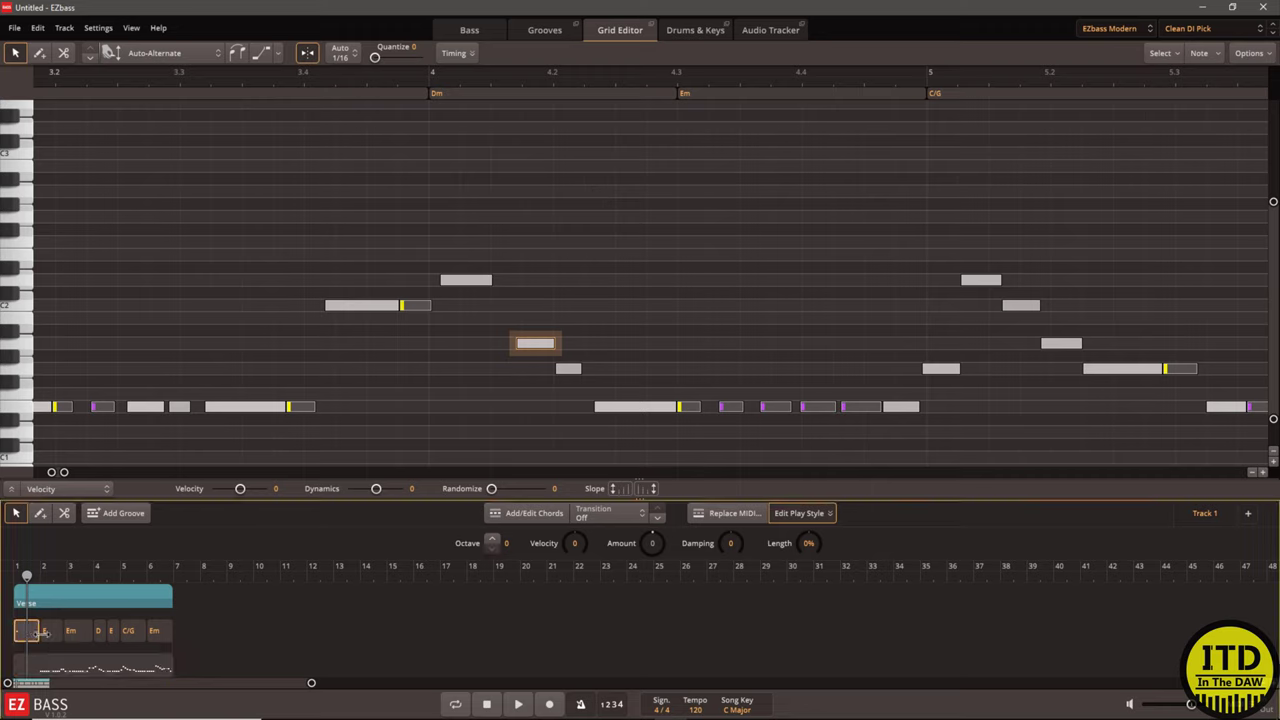
left_click(44, 630)
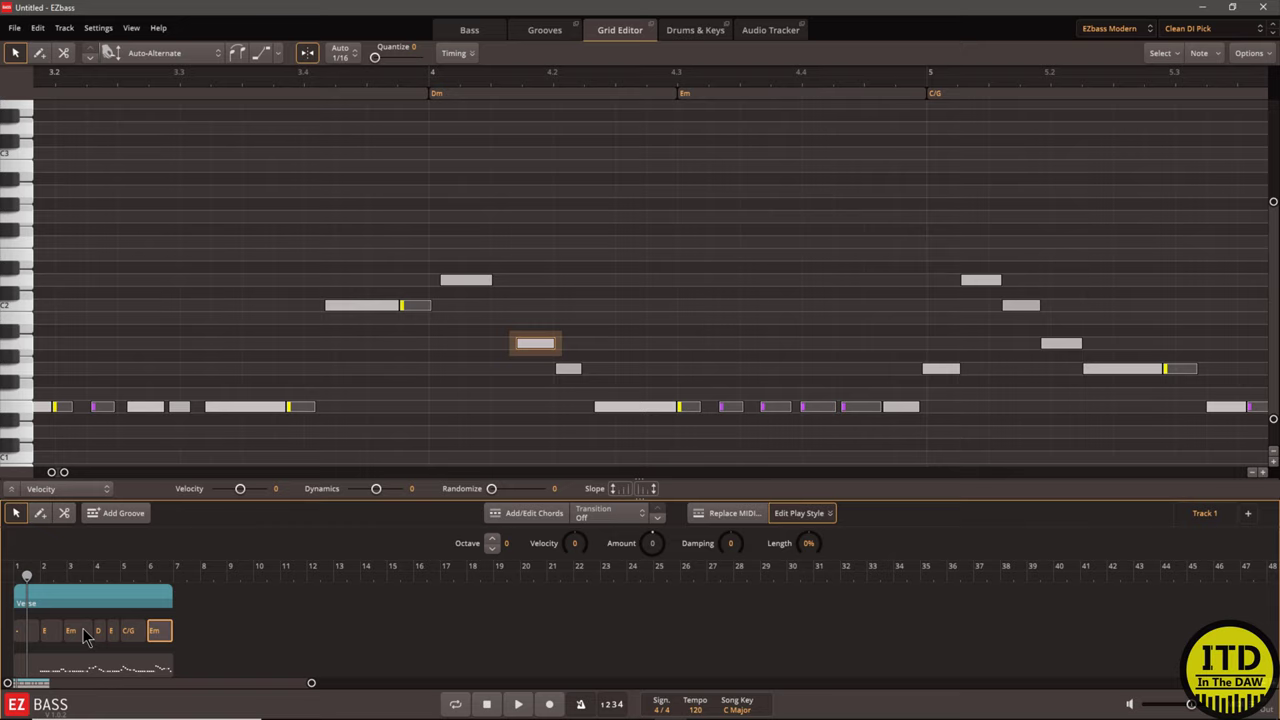